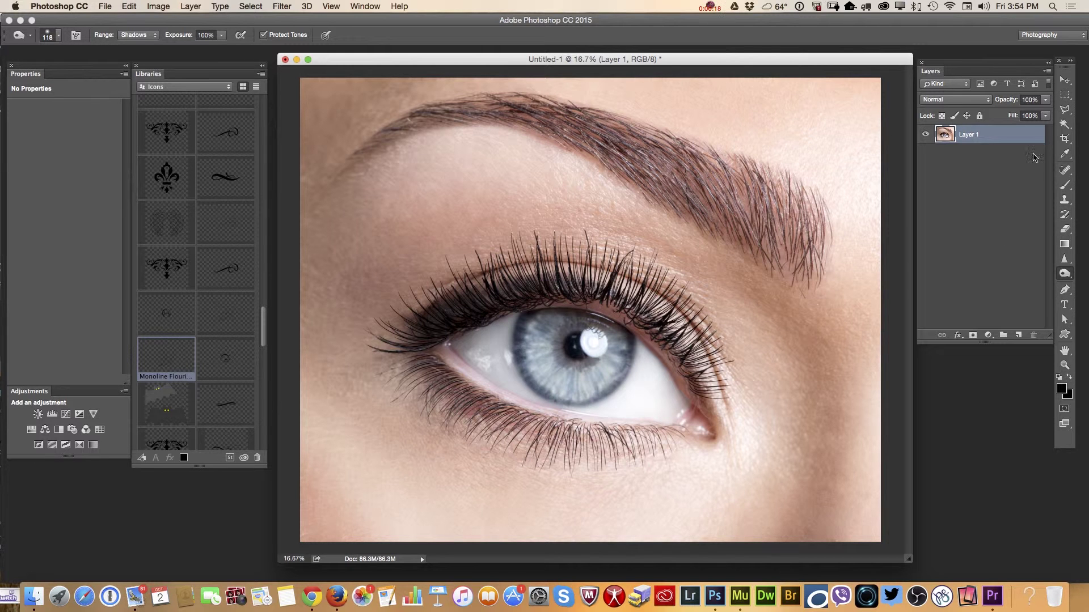
# - Duplicate Layer 1 as 'Layer 1 copy' and hide the original Layer 1
pyautogui.moveTo(1021, 139); pyautogui.dragTo(1018, 335)
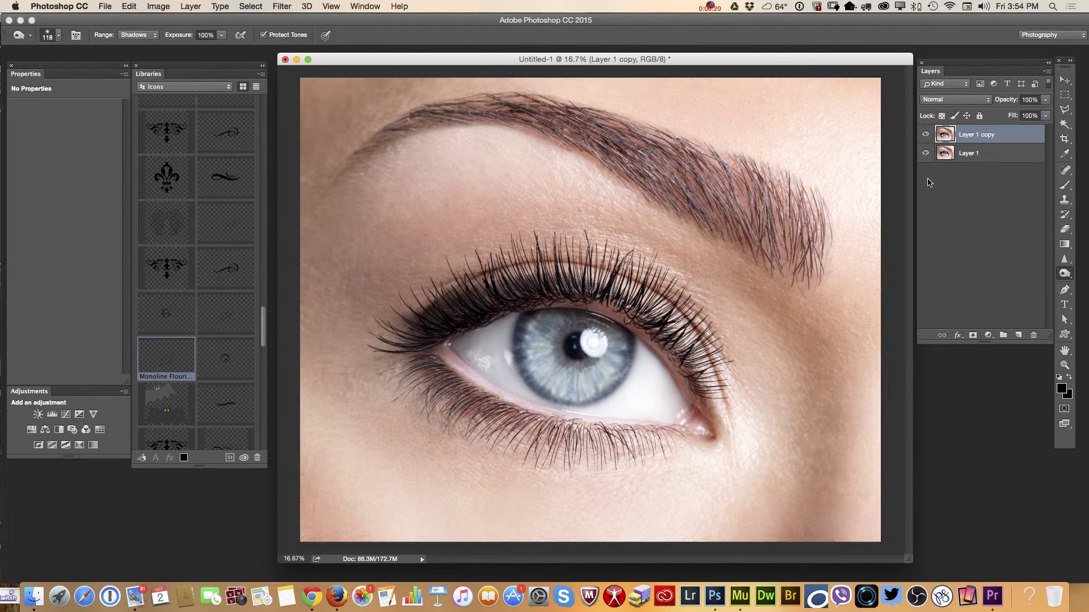
pyautogui.click(925, 153)
# - Draw a black grass custom shape above the eye's lashes
pyautogui.click(1065, 335)
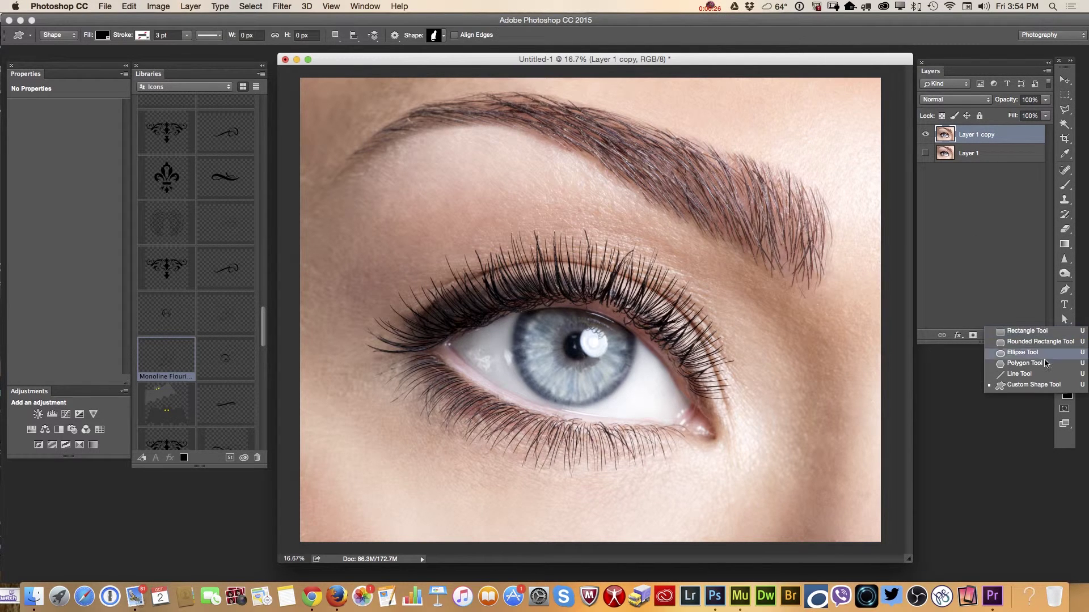
pyautogui.click(1036, 385)
pyautogui.click(442, 36)
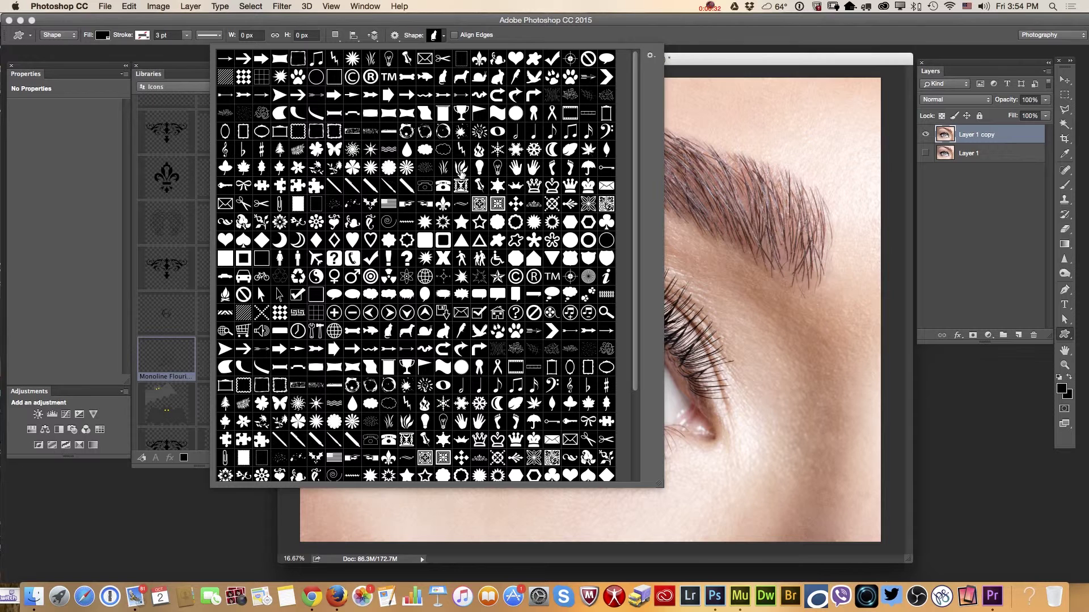
pyautogui.click(461, 167)
pyautogui.press('Return')
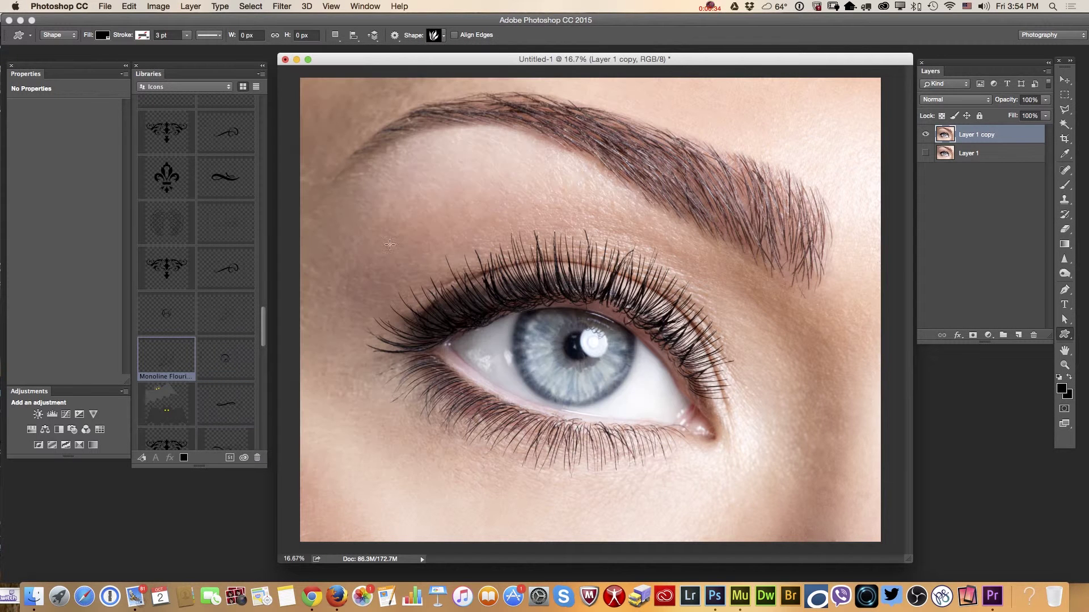
pyautogui.moveTo(374, 237); pyautogui.dragTo(482, 337)
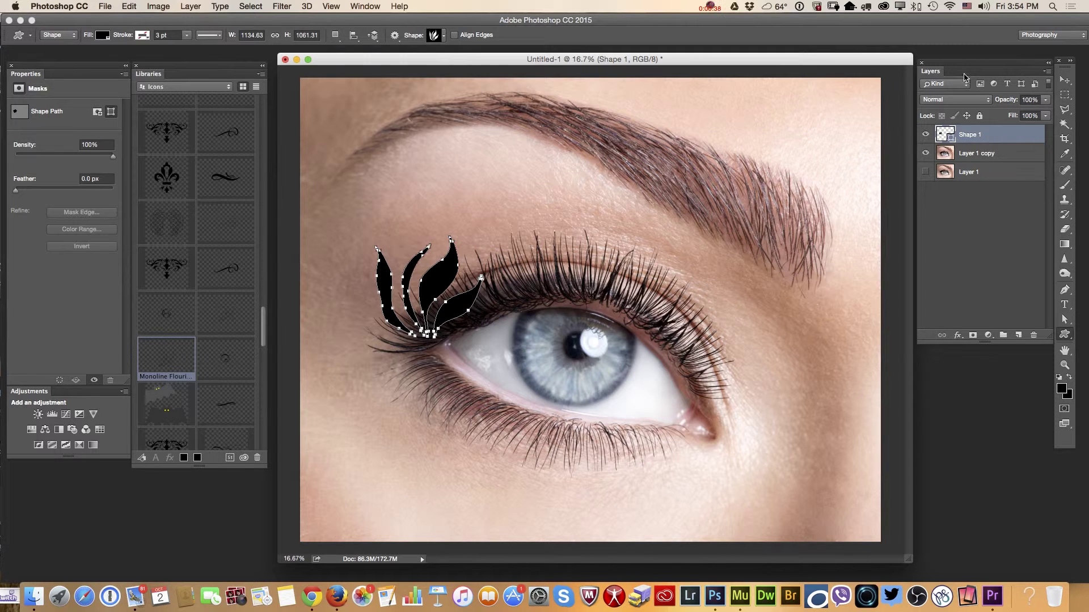
# - Free Transform the grass shape, rotating it about 52° counter-clockwise, and position it at the outer eye corner
pyautogui.click(1066, 80)
pyautogui.click(129, 6)
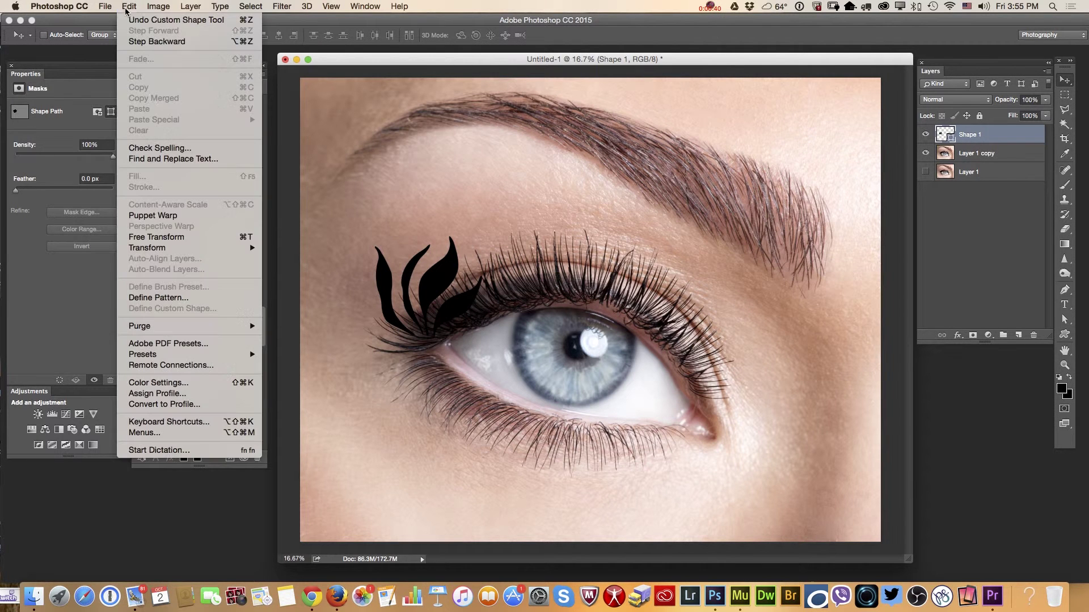
pyautogui.click(175, 238)
pyautogui.moveTo(543, 234); pyautogui.dragTo(463, 198)
pyautogui.moveTo(422, 289); pyautogui.dragTo(393, 313)
pyautogui.moveTo(490, 287); pyautogui.dragTo(458, 259)
pyautogui.moveTo(444, 340); pyautogui.dragTo(457, 322)
pyautogui.click(1064, 80)
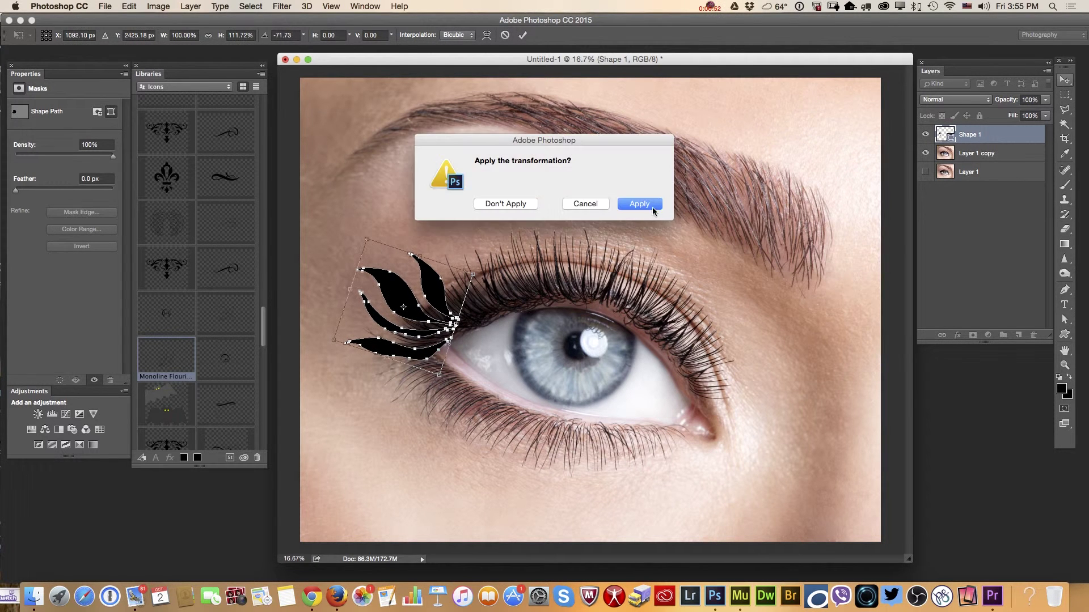
pyautogui.click(653, 208)
pyautogui.moveTo(447, 323); pyautogui.dragTo(441, 323)
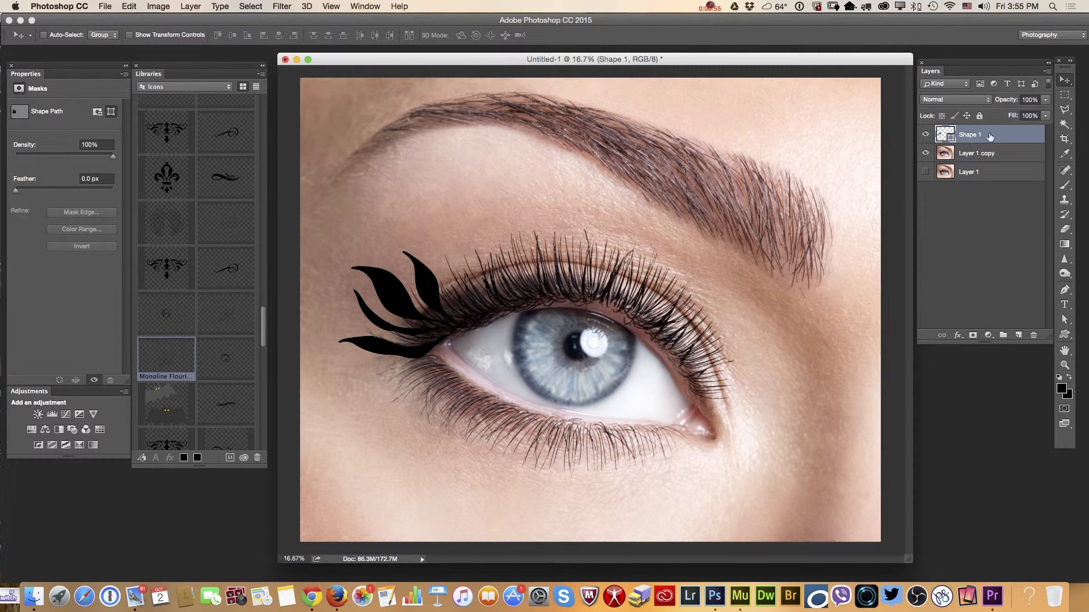
# - Add a layer mask to Shape 1 and drag a short gradient on it to blend it into the lashes
pyautogui.click(973, 335)
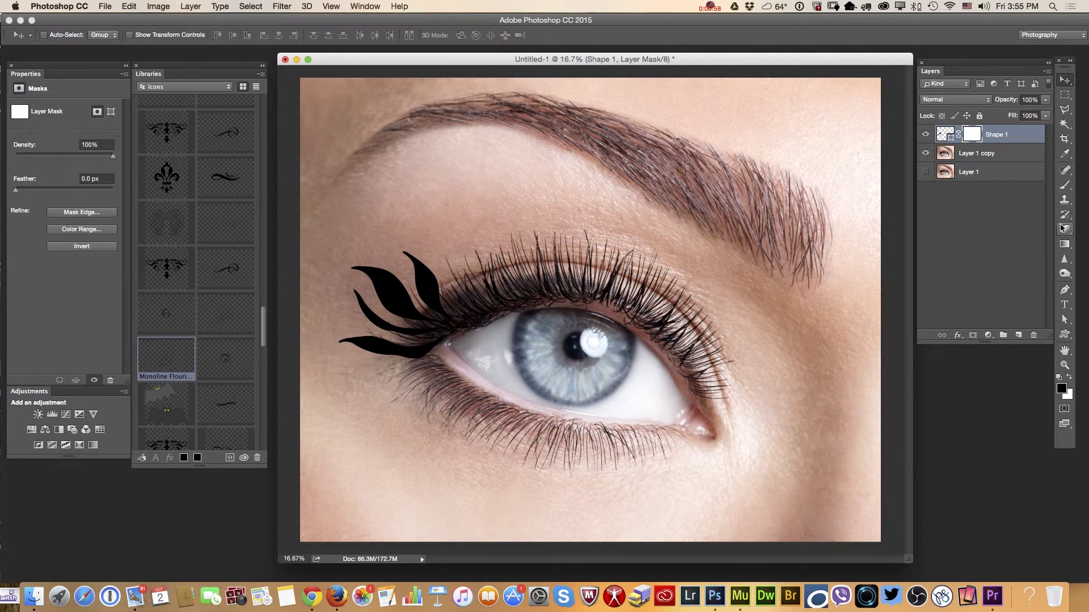
pyautogui.click(1065, 246)
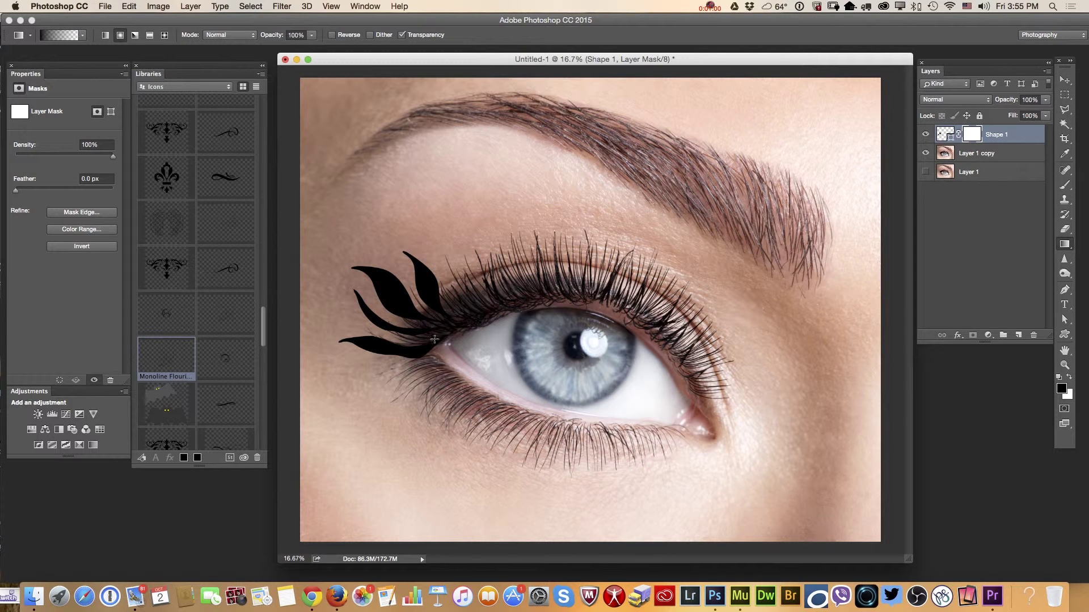
pyautogui.moveTo(443, 335); pyautogui.dragTo(439, 350)
# - Draw a thin flourish custom shape as Shape 2 and move it down-left onto the leaf lashes
pyautogui.click(1064, 334)
pyautogui.moveTo(1064, 335); pyautogui.dragTo(1056, 334)
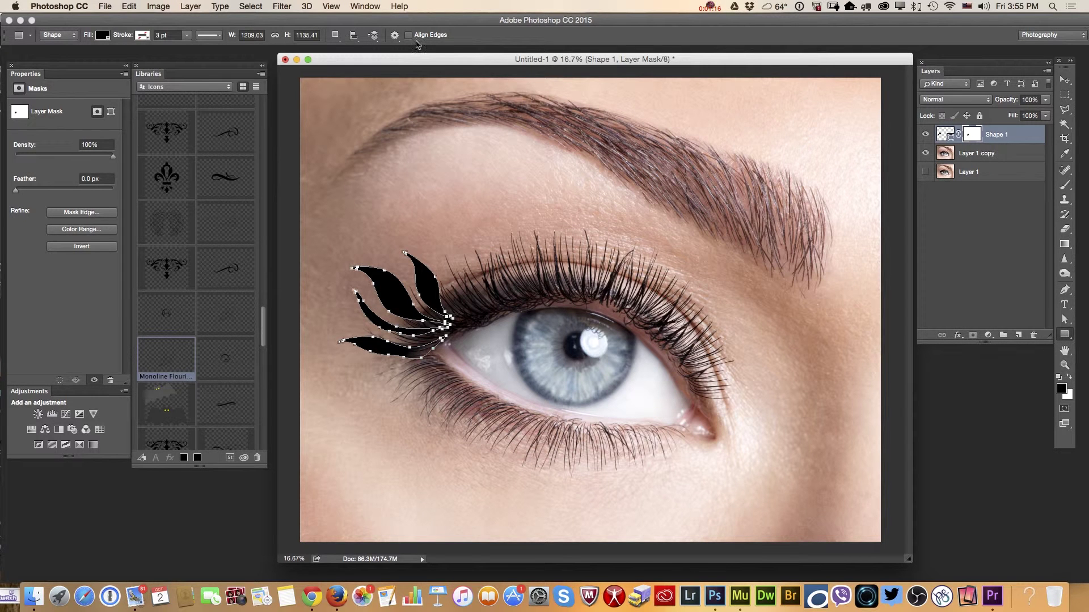
pyautogui.moveTo(1065, 336); pyautogui.dragTo(1069, 387)
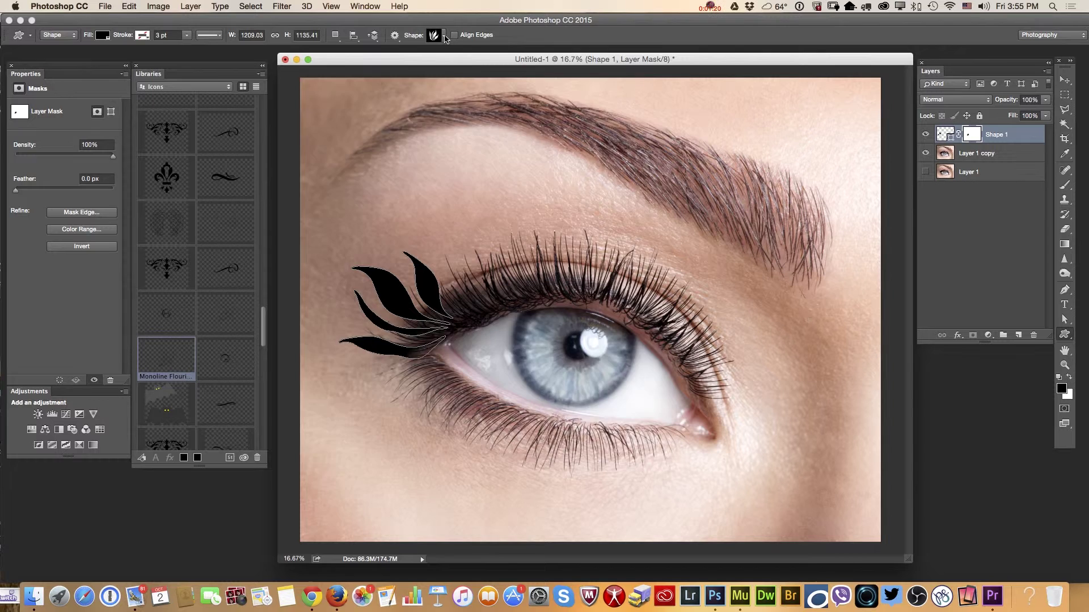
pyautogui.click(445, 36)
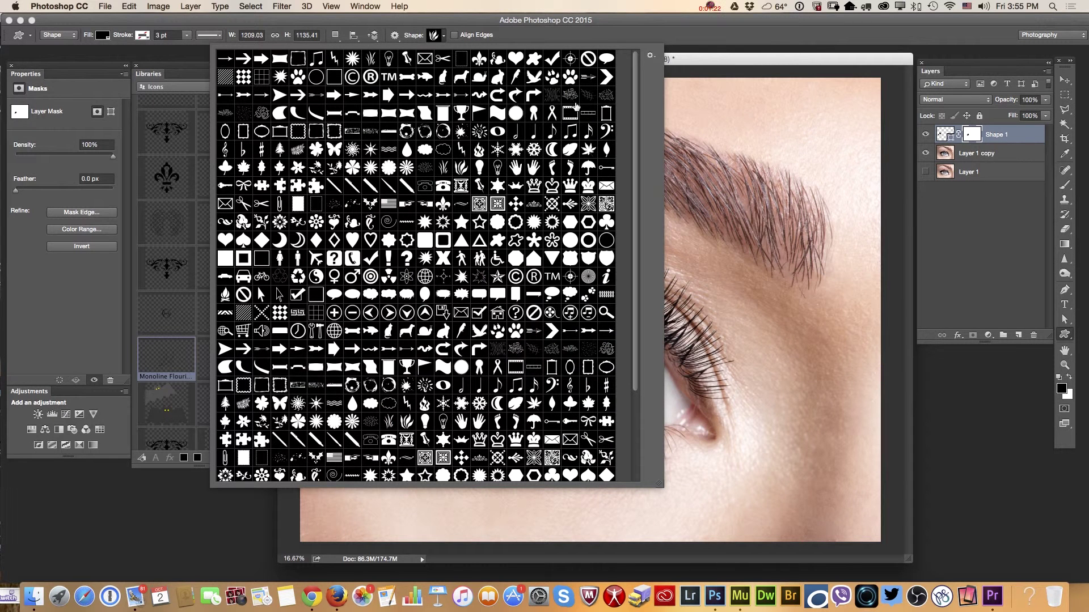
pyautogui.click(588, 97)
pyautogui.click(445, 36)
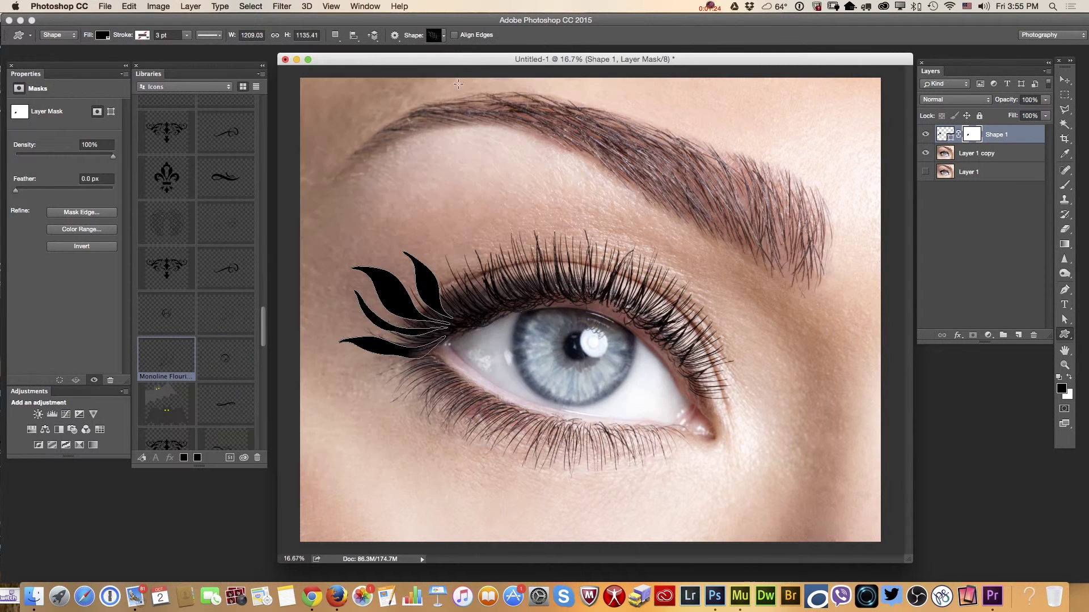
pyautogui.moveTo(407, 214); pyautogui.dragTo(595, 350)
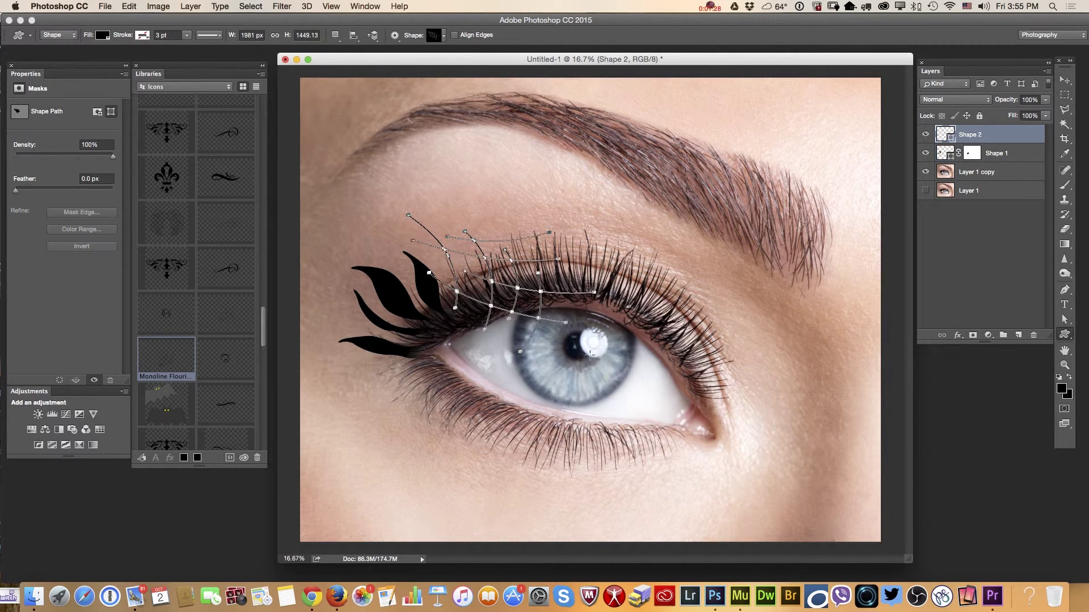
pyautogui.click(1064, 82)
pyautogui.moveTo(518, 267); pyautogui.dragTo(441, 283)
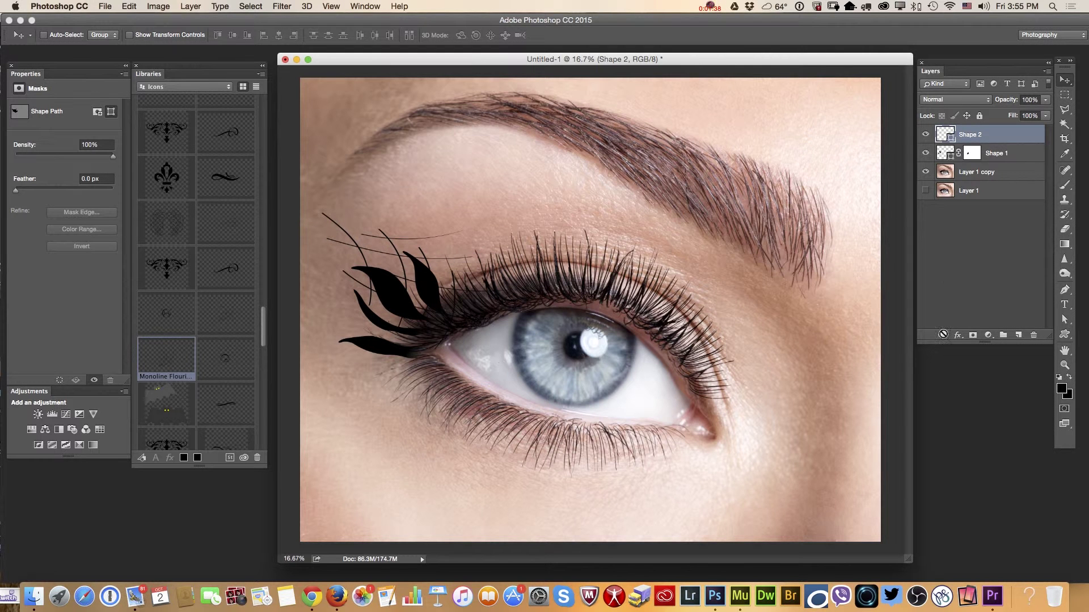
# - Add a mask to Shape 2 and drag several gradients to fade the flourish along the lashes
pyautogui.click(973, 335)
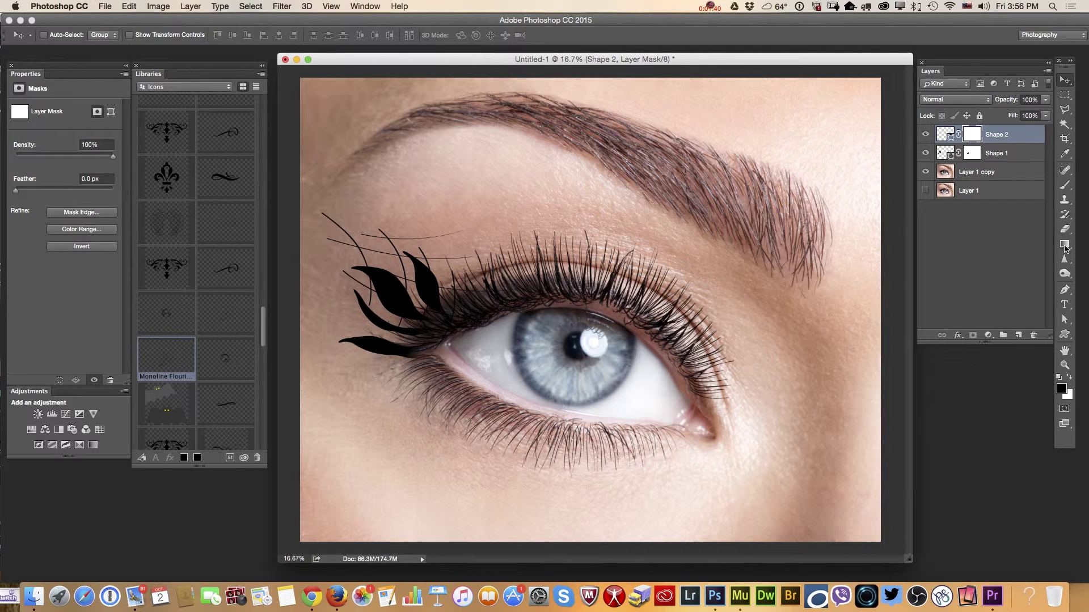
pyautogui.moveTo(1064, 248); pyautogui.dragTo(1021, 241)
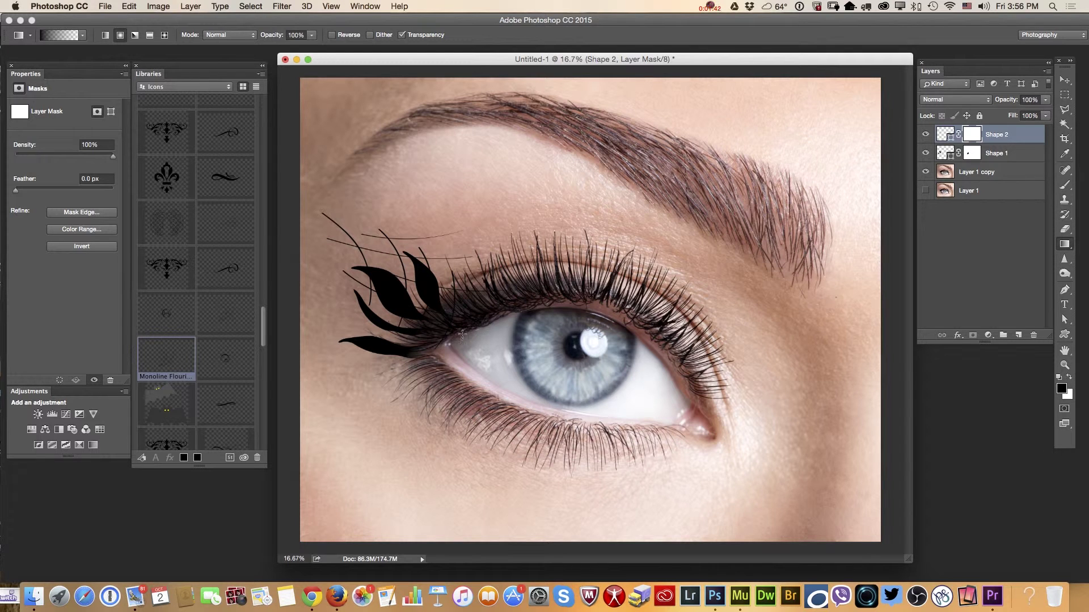
pyautogui.moveTo(514, 297); pyautogui.dragTo(470, 287)
pyautogui.moveTo(479, 322); pyautogui.dragTo(478, 321)
pyautogui.moveTo(396, 333); pyautogui.dragTo(406, 353)
pyautogui.moveTo(485, 307); pyautogui.dragTo(545, 299)
# - Draw a black cat custom shape above the lash flourish
pyautogui.click(1064, 334)
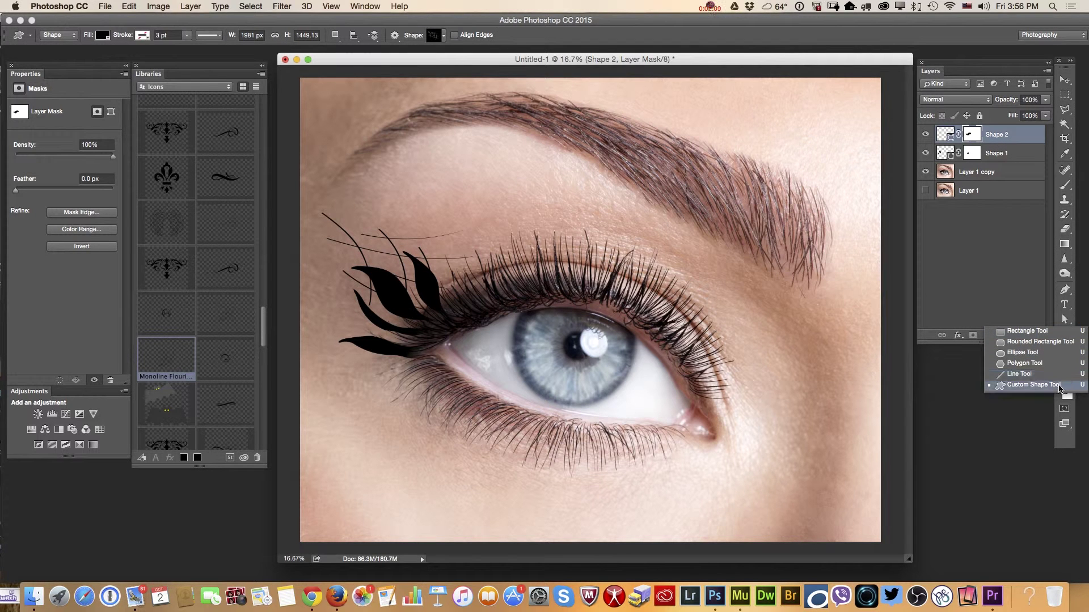
pyautogui.click(1059, 386)
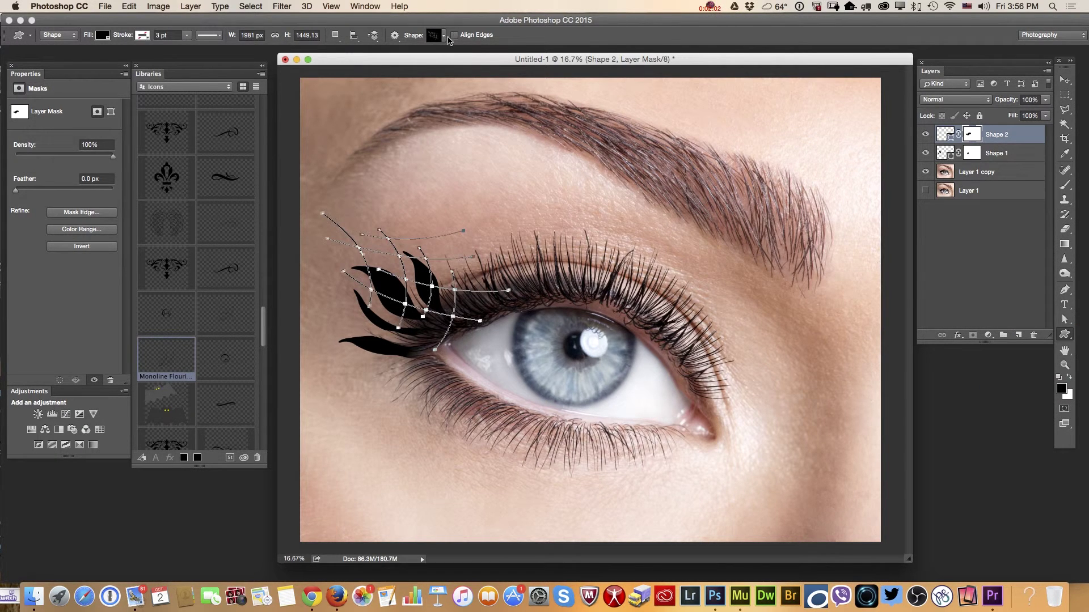
pyautogui.click(445, 36)
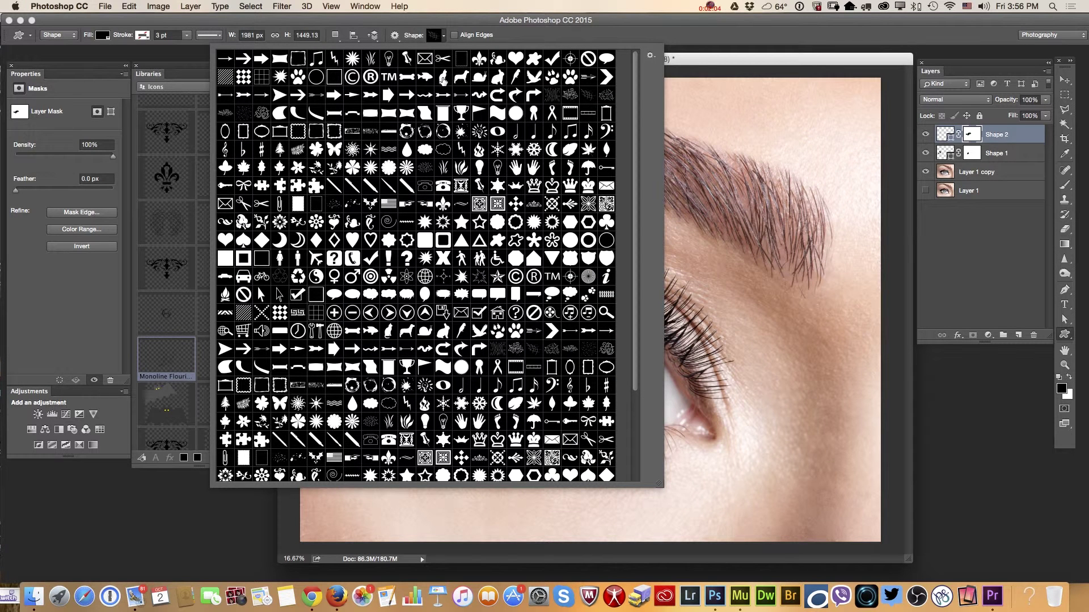
pyautogui.click(442, 80)
pyautogui.click(448, 41)
pyautogui.moveTo(393, 178); pyautogui.dragTo(372, 250)
# - Scale the cat down to about 75% with Free Transform and apply it
pyautogui.click(1064, 80)
pyautogui.click(129, 7)
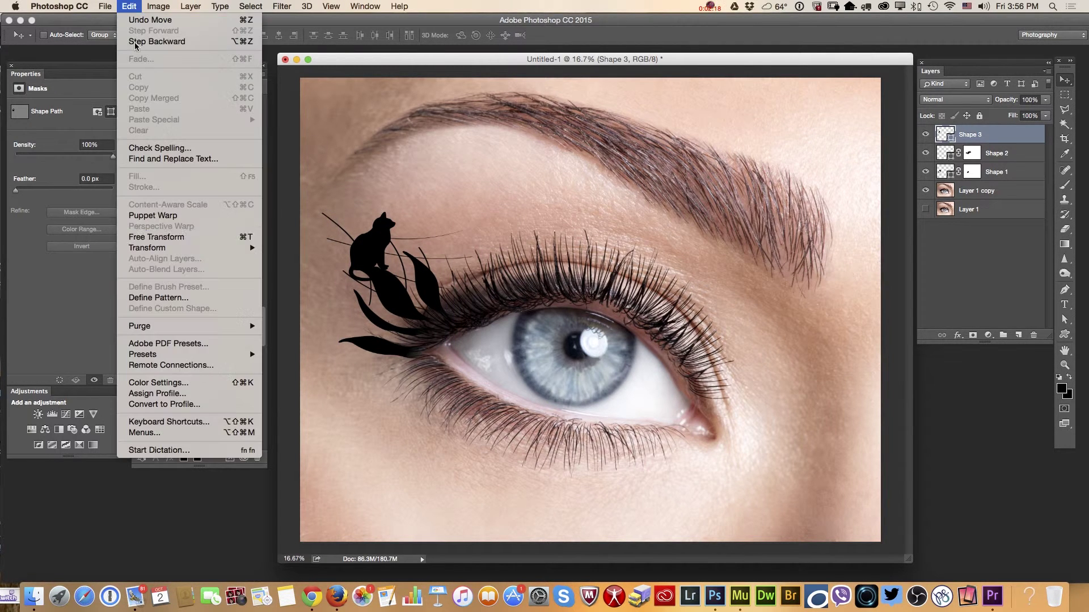
pyautogui.click(223, 237)
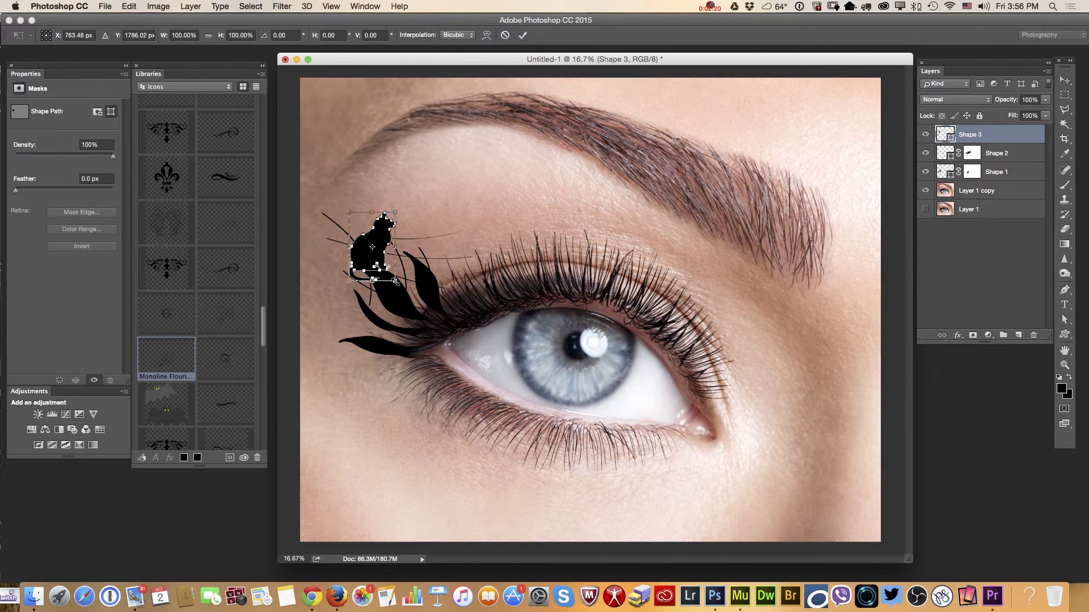
pyautogui.moveTo(395, 281); pyautogui.dragTo(378, 248)
pyautogui.click(1065, 80)
pyautogui.click(652, 201)
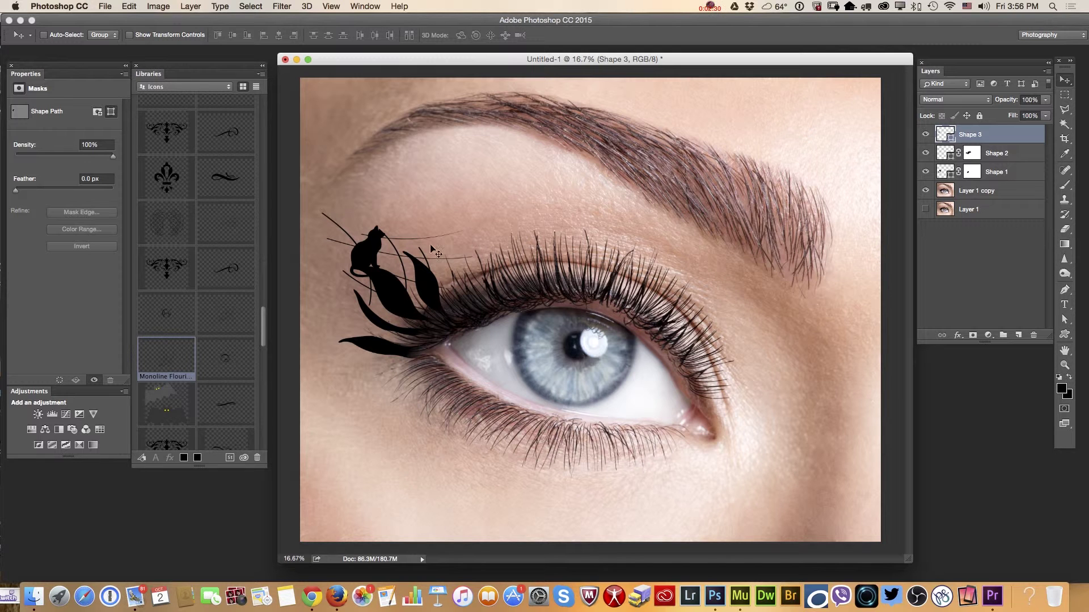
# - Nudge the Shape 2 swirl down and fade it with another gradient on its mask
pyautogui.hotkey('alt', '[')
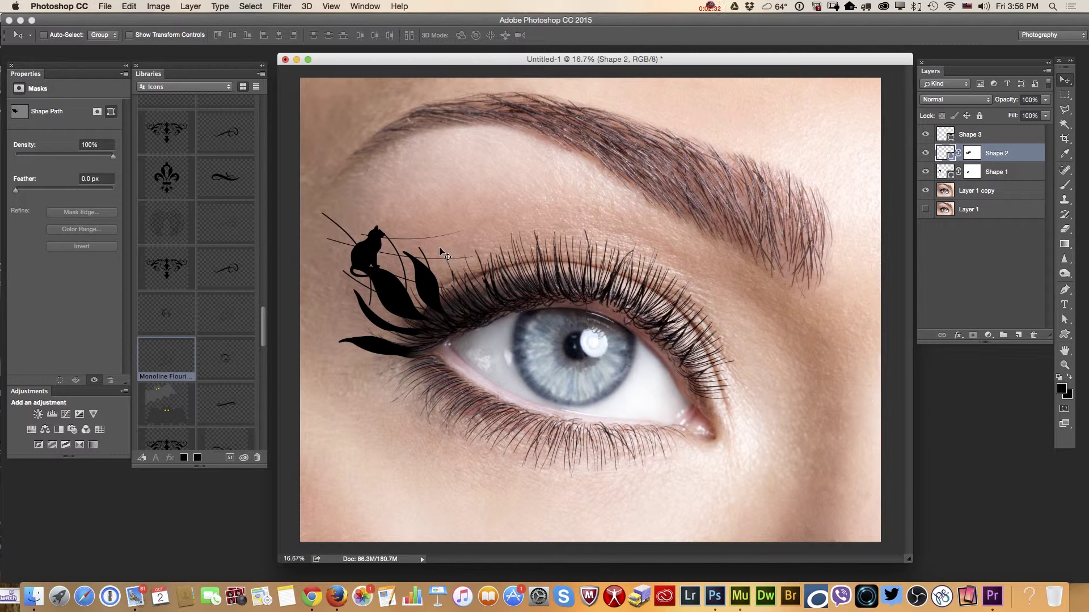
pyautogui.moveTo(438, 259); pyautogui.dragTo(435, 267)
pyautogui.click(972, 153)
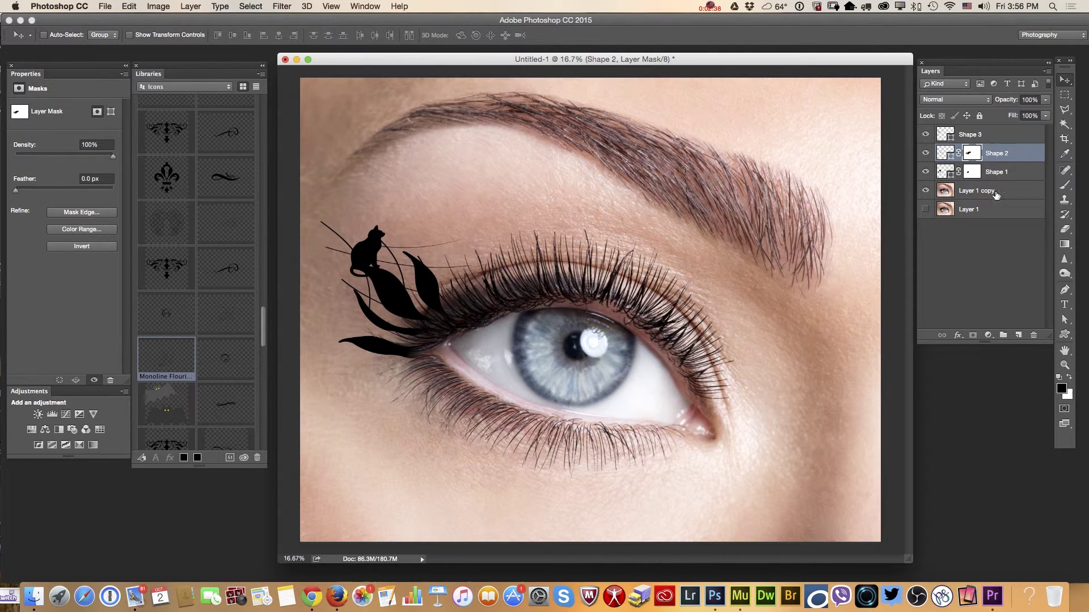
pyautogui.click(1064, 245)
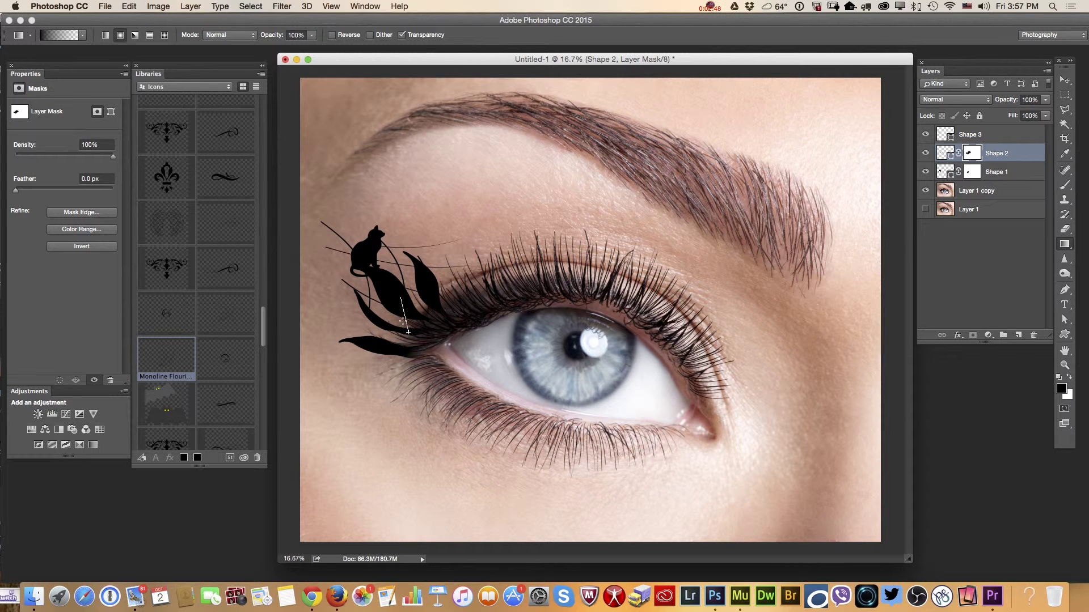
pyautogui.moveTo(381, 334); pyautogui.dragTo(422, 327)
# - On Layer 1 copy, burn the upper lash line with Range Shadows at 100% exposure
pyautogui.click(997, 193)
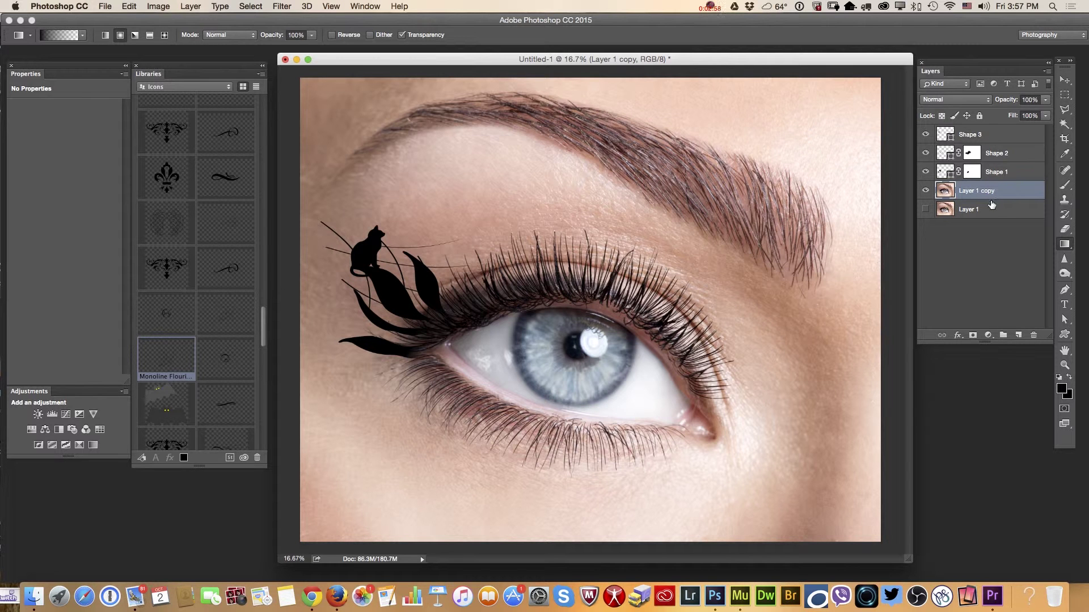
pyautogui.click(1064, 274)
pyautogui.click(1064, 274)
pyautogui.click(1064, 273)
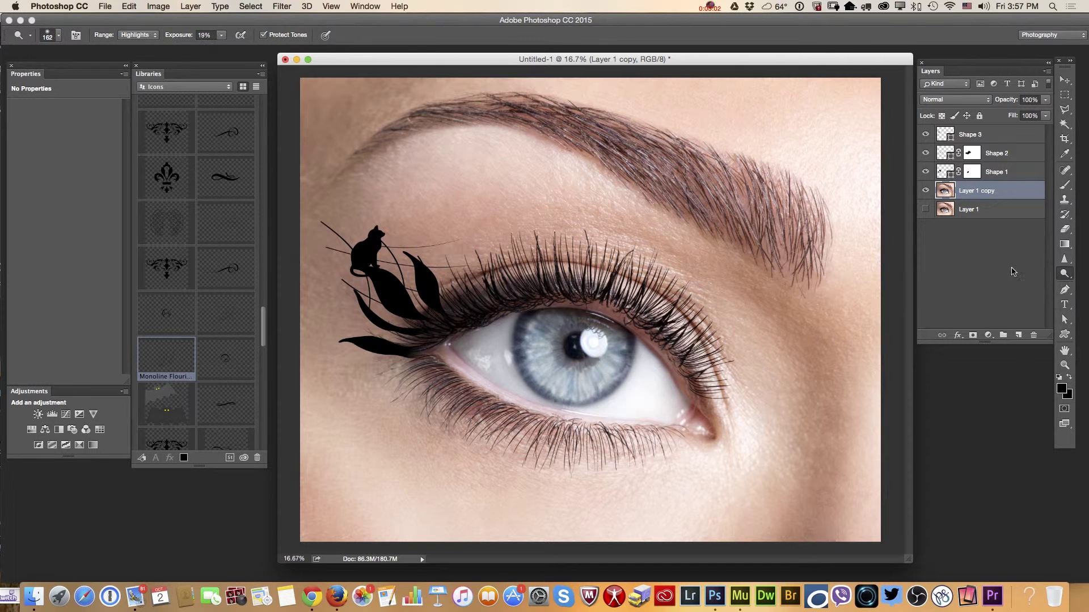
pyautogui.click(222, 36)
pyautogui.moveTo(223, 48); pyautogui.dragTo(282, 48)
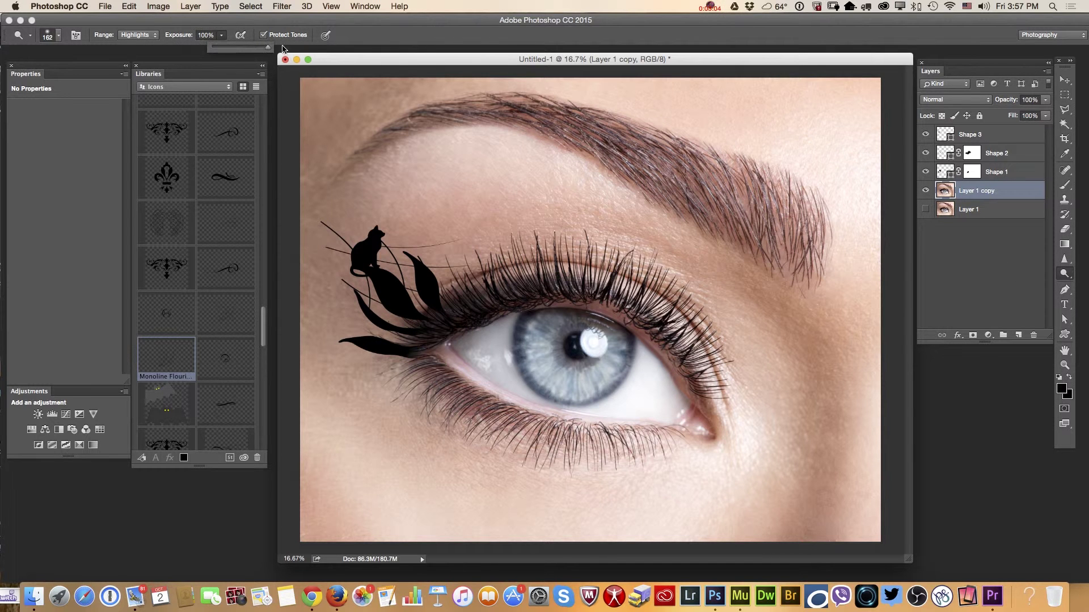
pyautogui.click(462, 326)
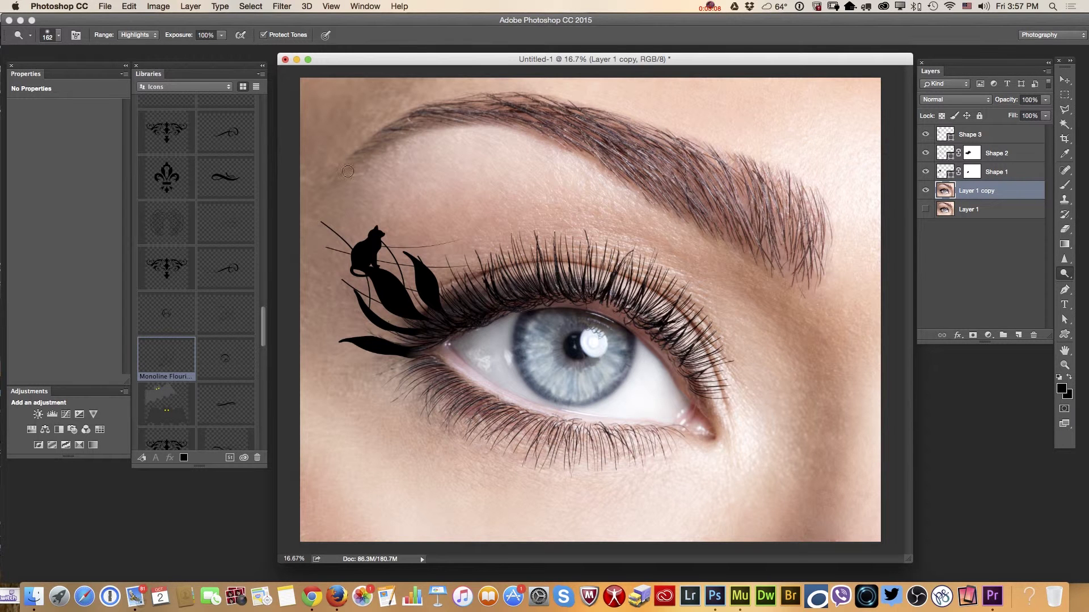
pyautogui.click(136, 35)
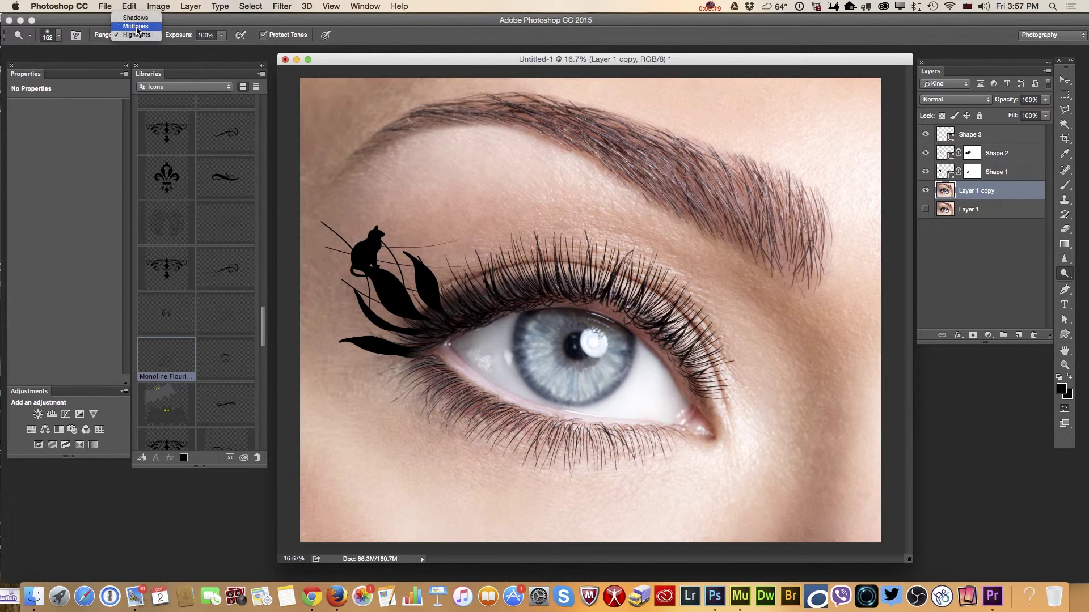
pyautogui.click(135, 18)
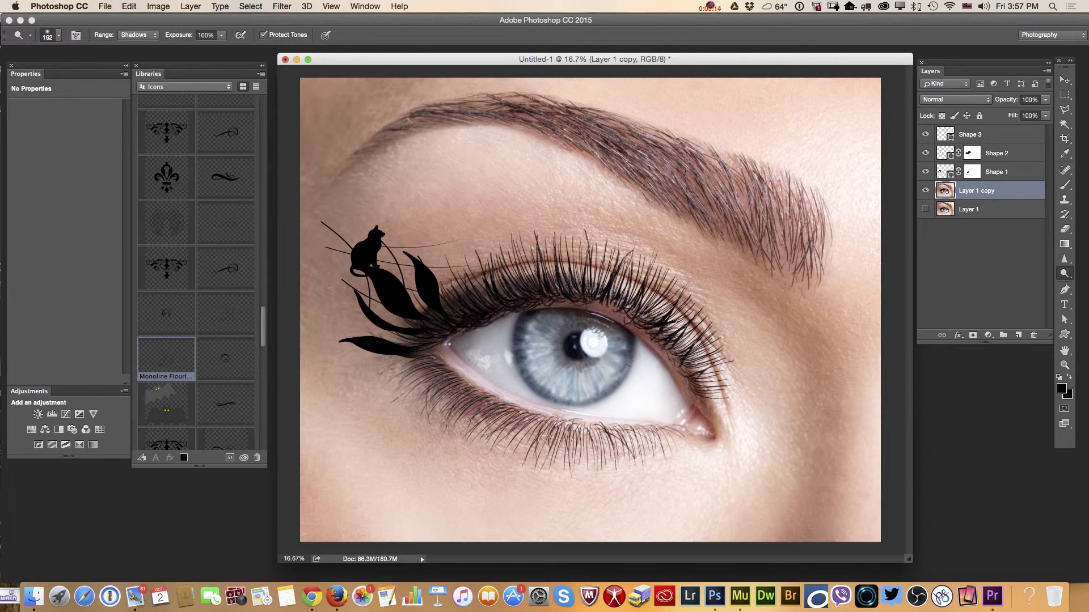
pyautogui.click(1061, 275)
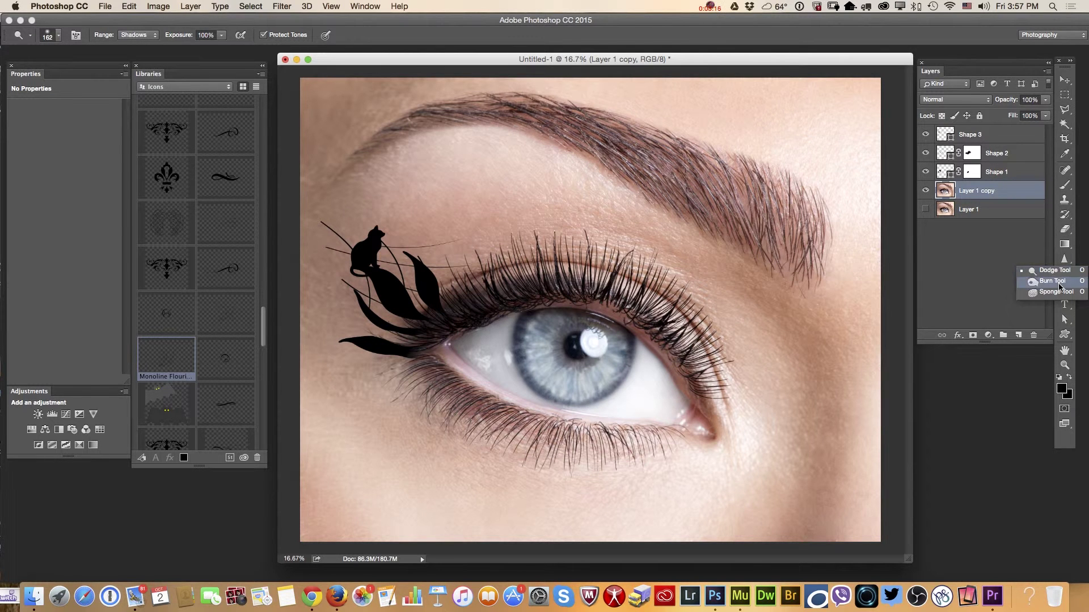
pyautogui.click(1054, 280)
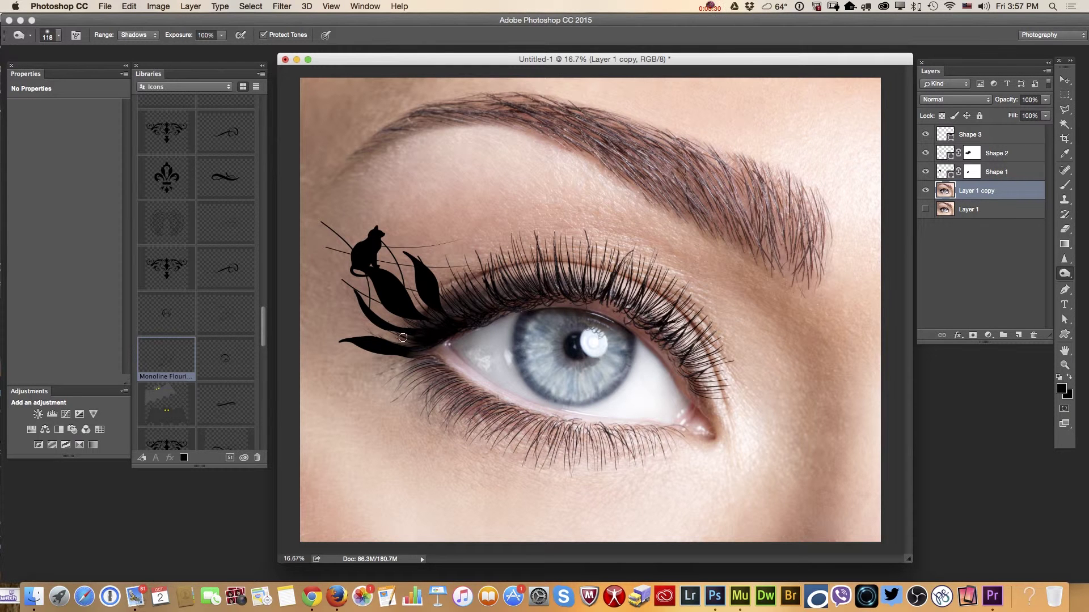
pyautogui.moveTo(403, 337); pyautogui.dragTo(434, 338)
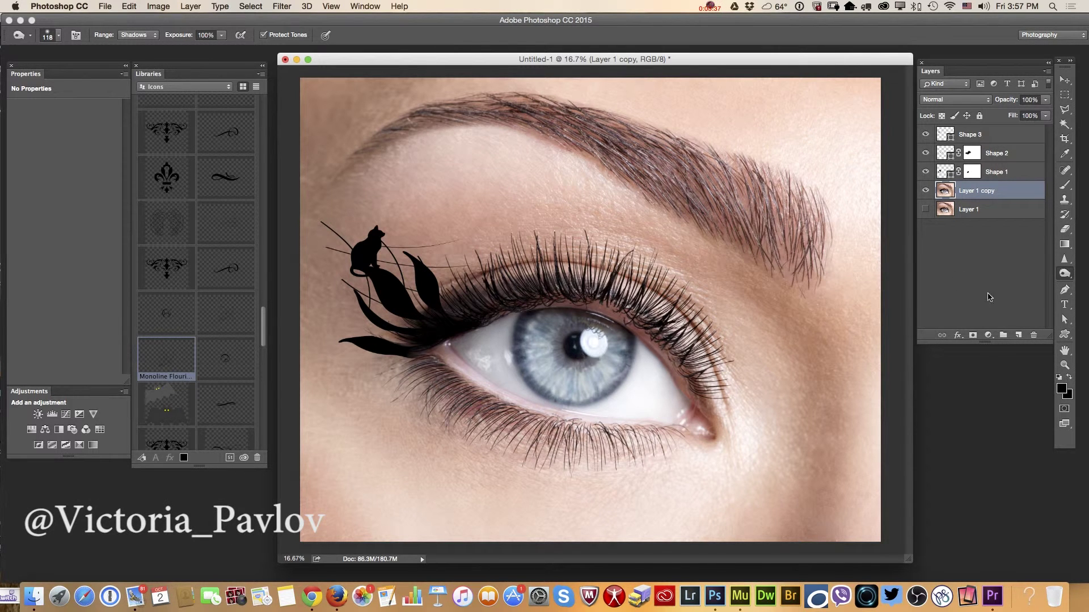
# - On a new Layer 2, brush black eyeliner along the lower lid and set its blend mode to Overlay
pyautogui.click(1018, 335)
pyautogui.click(1064, 184)
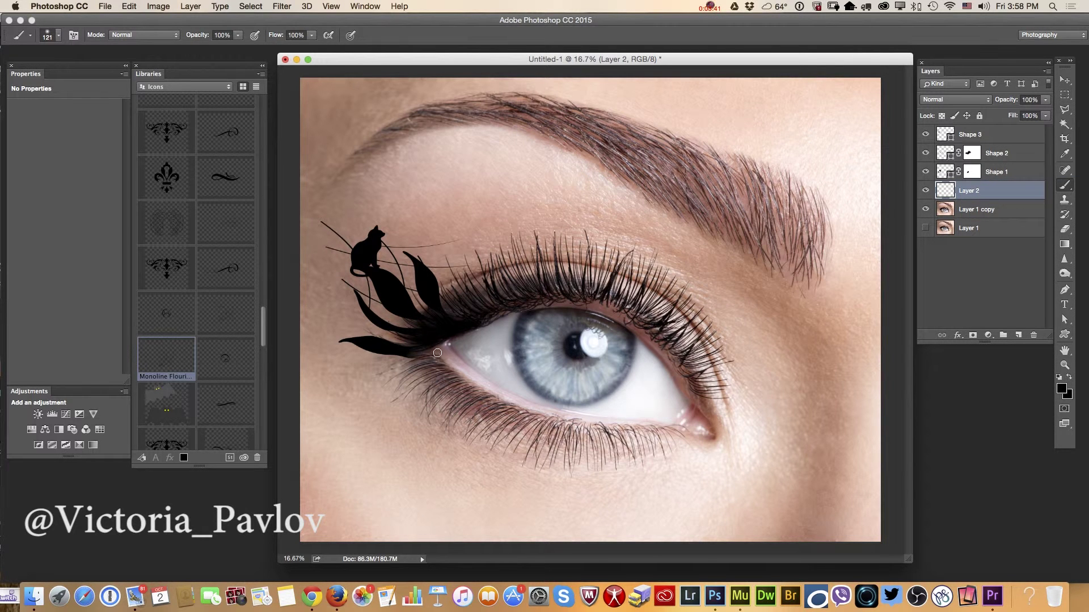
pyautogui.moveTo(437, 353)
pyautogui.mouseDown()
pyautogui.moveTo(462, 368)
pyautogui.moveTo(426, 347)
pyautogui.moveTo(466, 374)
pyautogui.moveTo(444, 345)
pyautogui.moveTo(484, 383)
pyautogui.moveTo(436, 349)
pyautogui.moveTo(474, 378)
pyautogui.moveTo(551, 414)
pyautogui.moveTo(711, 439)
pyautogui.mouseUp()
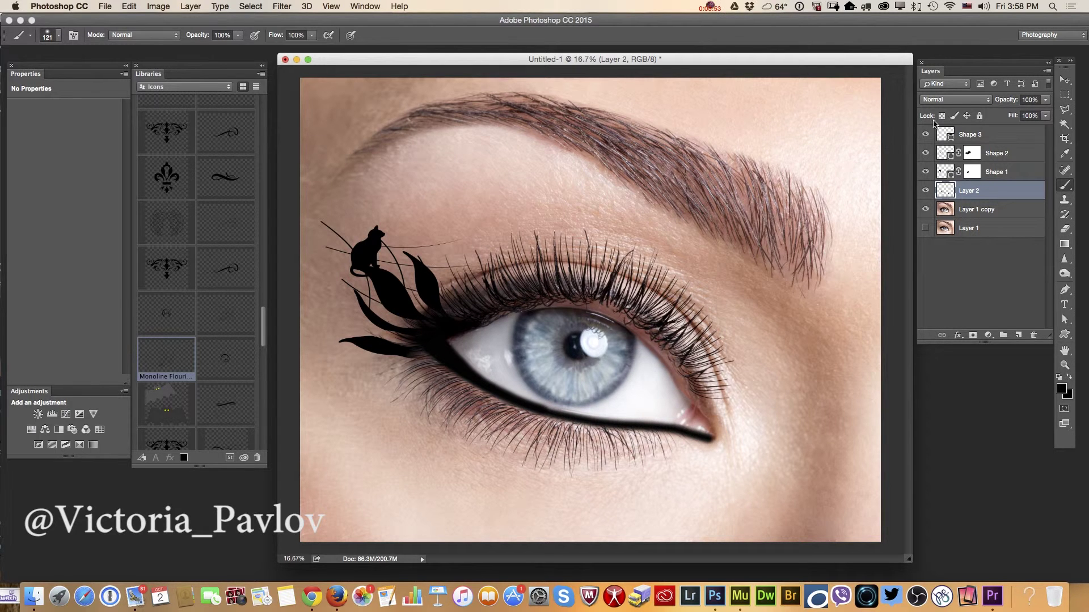
pyautogui.click(964, 101)
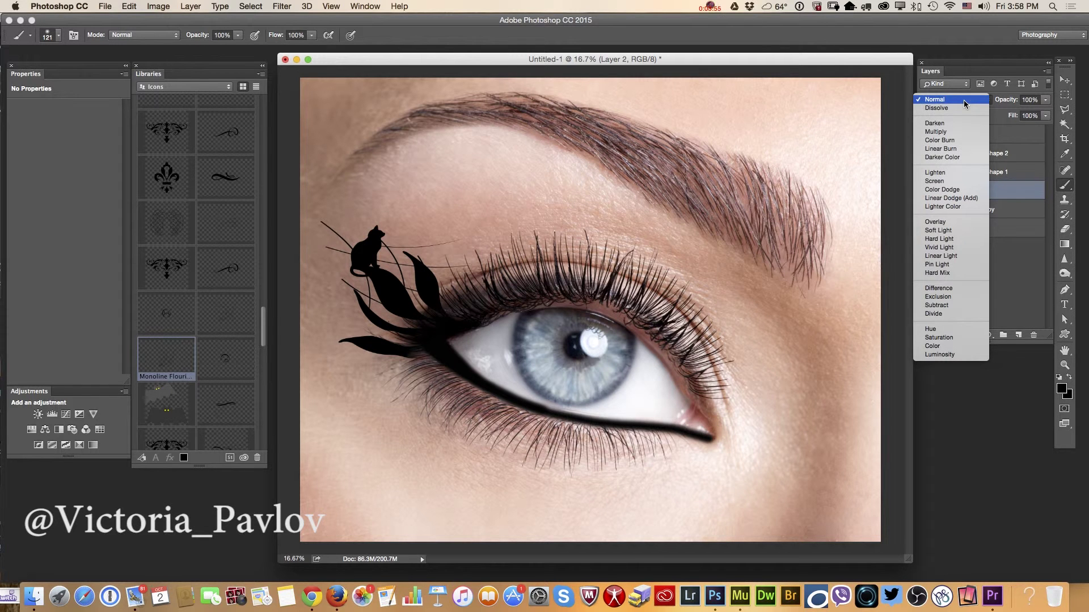
pyautogui.click(934, 223)
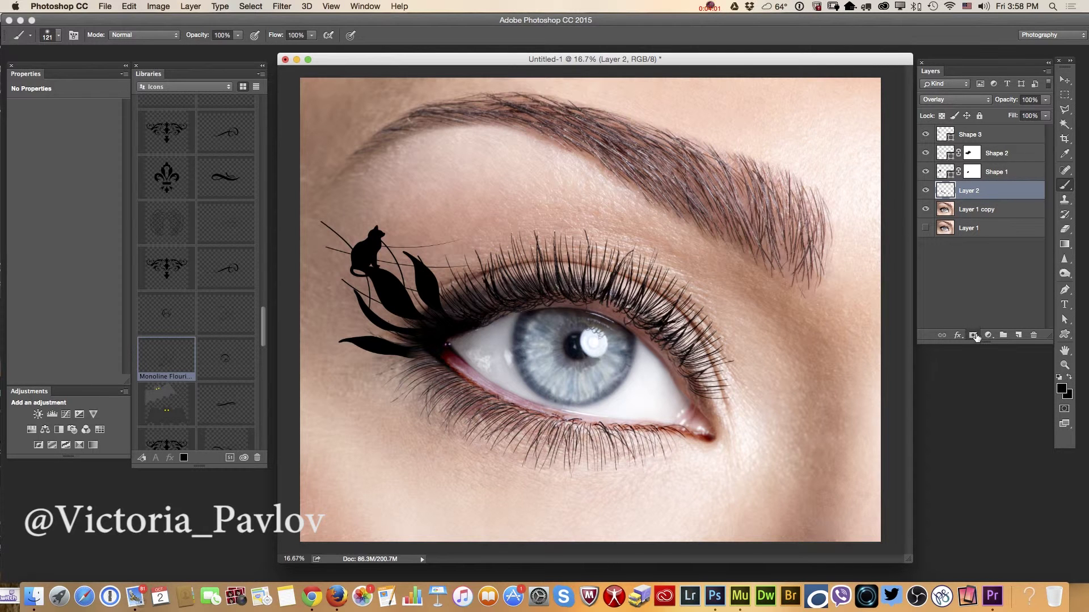
# - Add a mask to Layer 2 and gradient-fade the eyeliner at the inner eye corner
pyautogui.click(976, 337)
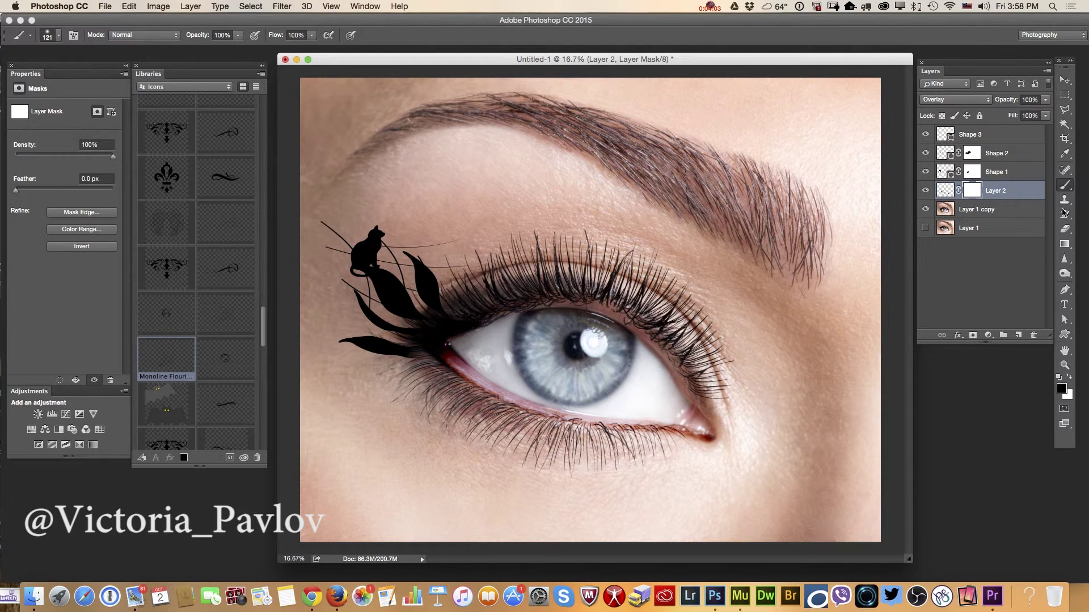
pyautogui.click(1065, 244)
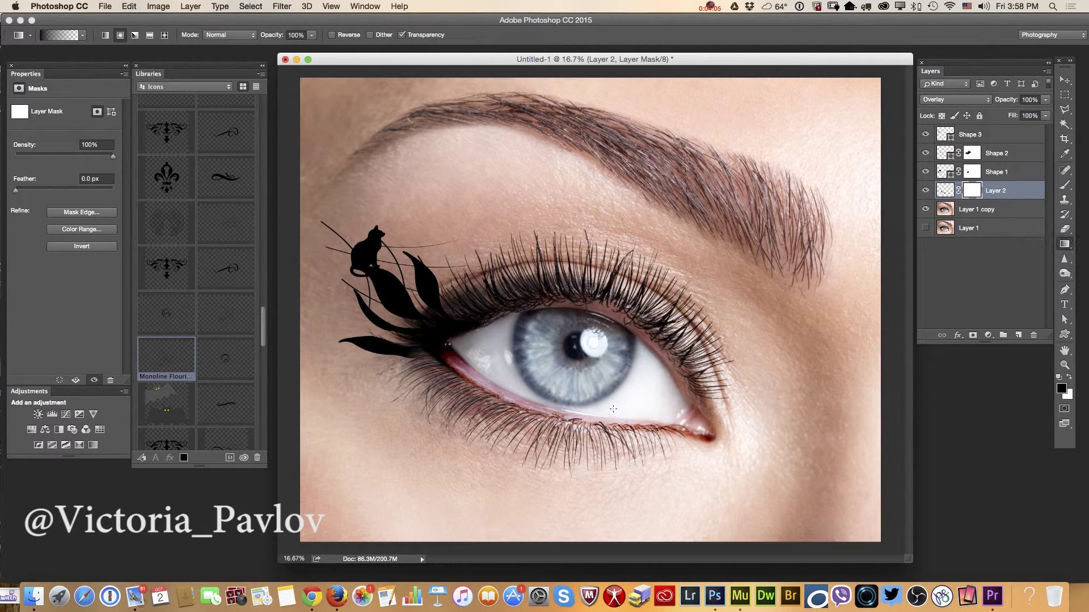
pyautogui.moveTo(705, 430); pyautogui.dragTo(636, 438)
pyautogui.moveTo(718, 443); pyautogui.dragTo(494, 430)
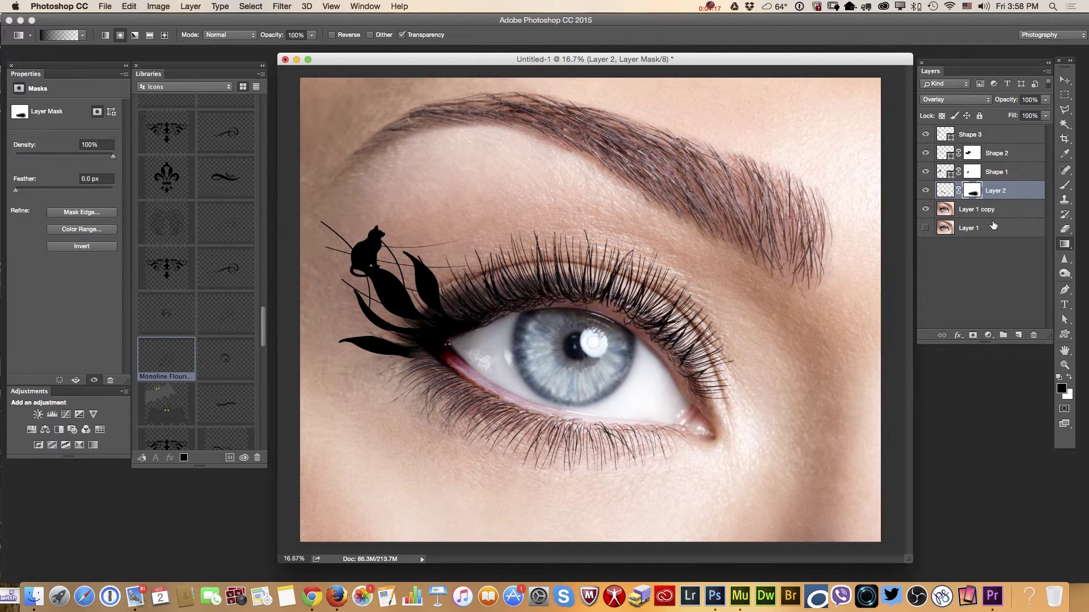
# - On Layer 1 copy, switch to the Burn tool and set its exposure to 29%
pyautogui.click(975, 212)
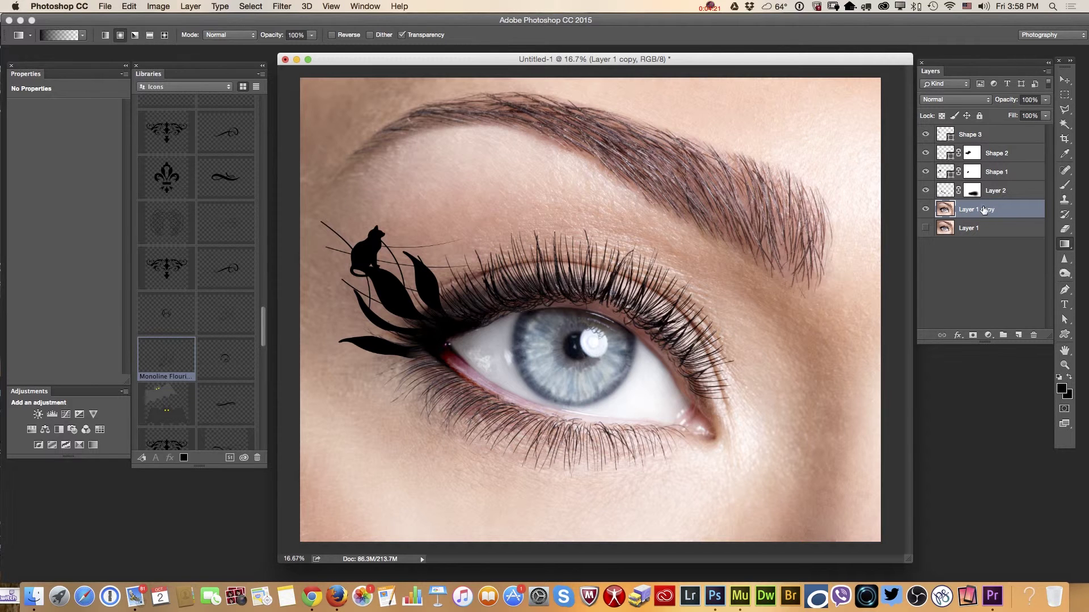
pyautogui.click(1065, 275)
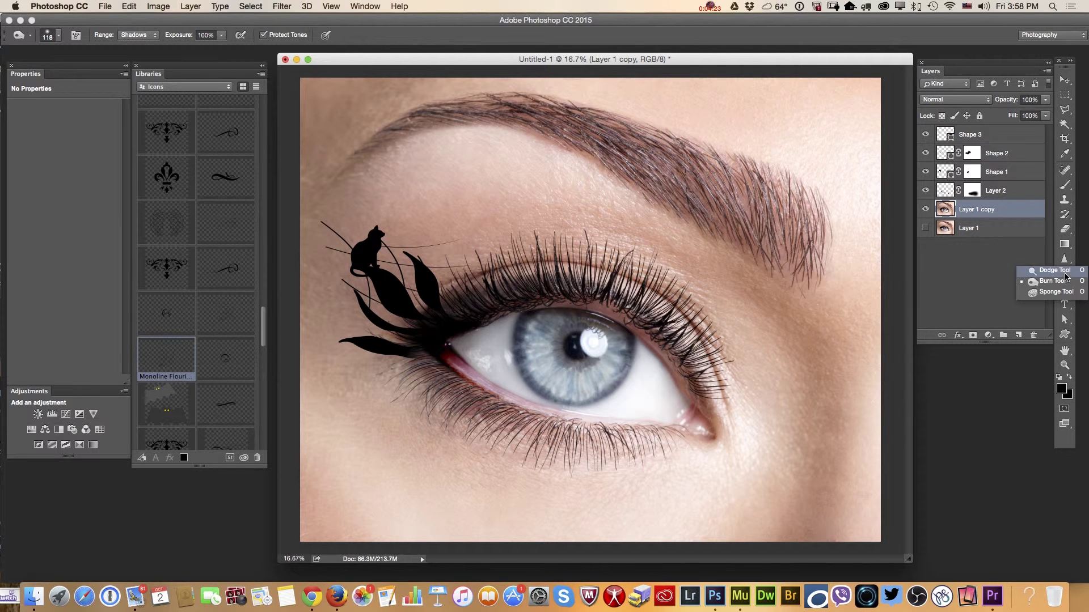
pyautogui.click(1058, 281)
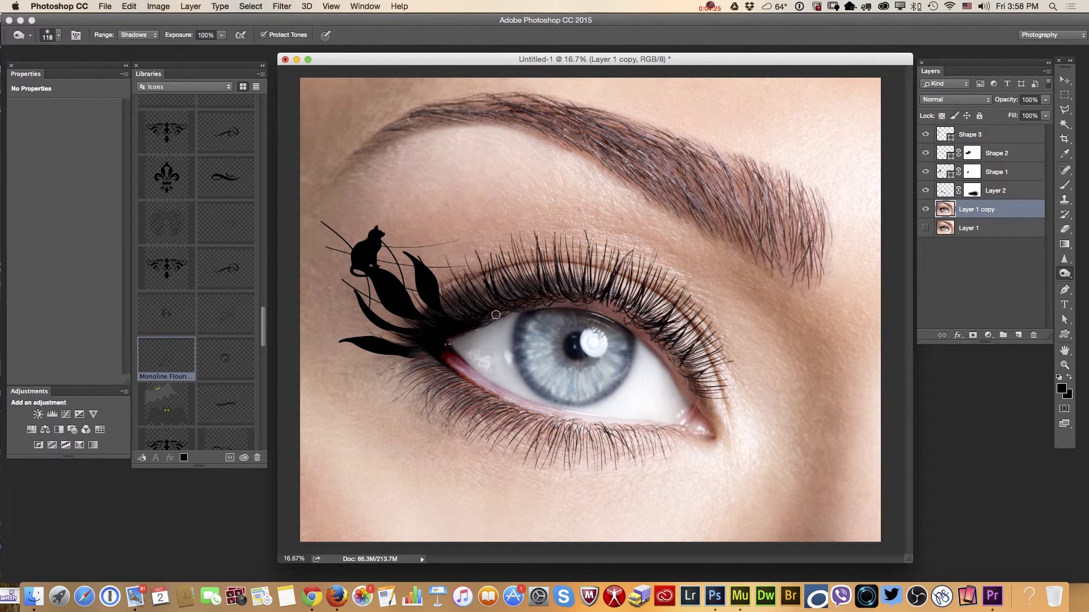
pyautogui.click(221, 36)
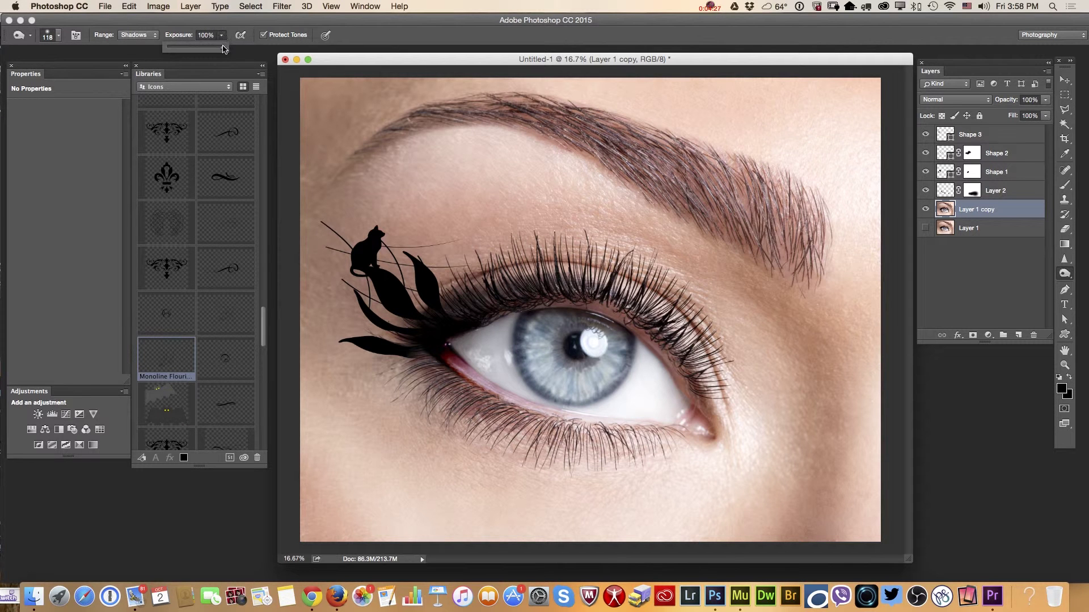
pyautogui.moveTo(223, 48); pyautogui.dragTo(183, 47)
pyautogui.click(549, 310)
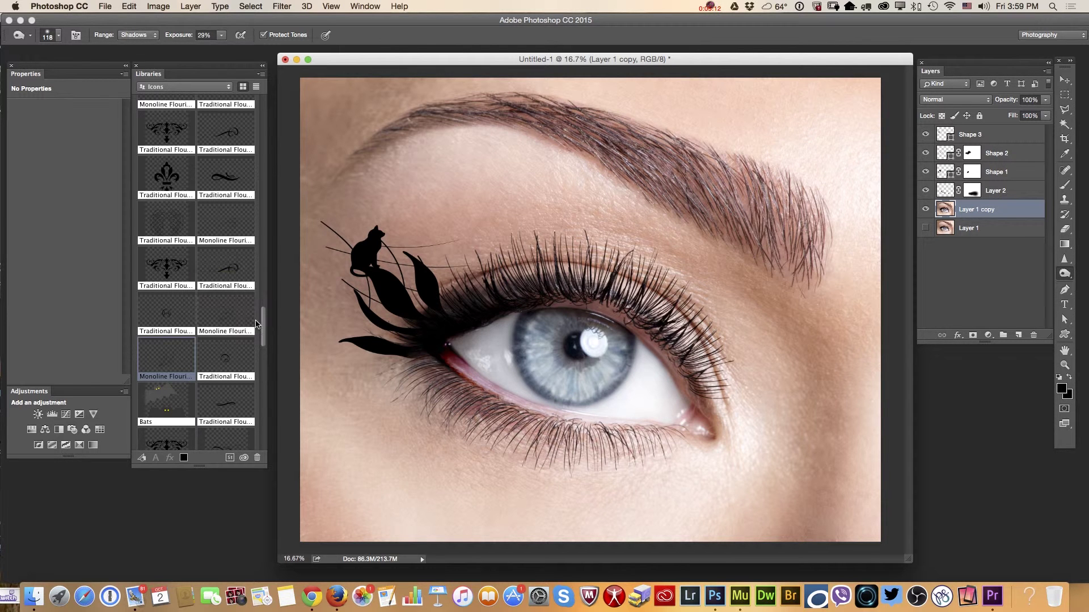
# - Add Traditional Flourish 04 from the Creative Cloud Market to the Icons library
pyautogui.click(884, 8)
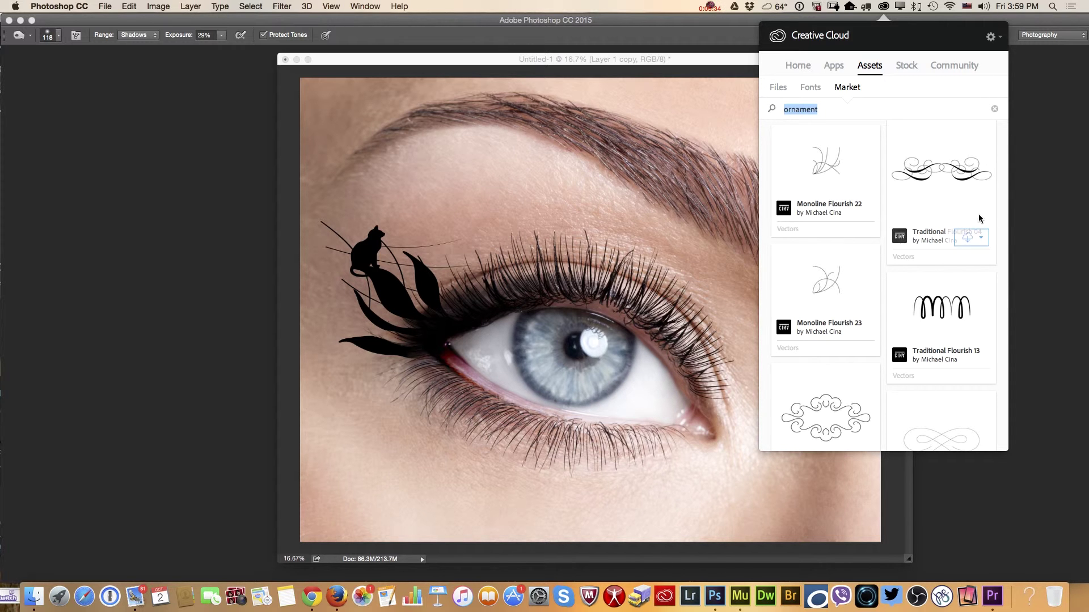
pyautogui.click(981, 239)
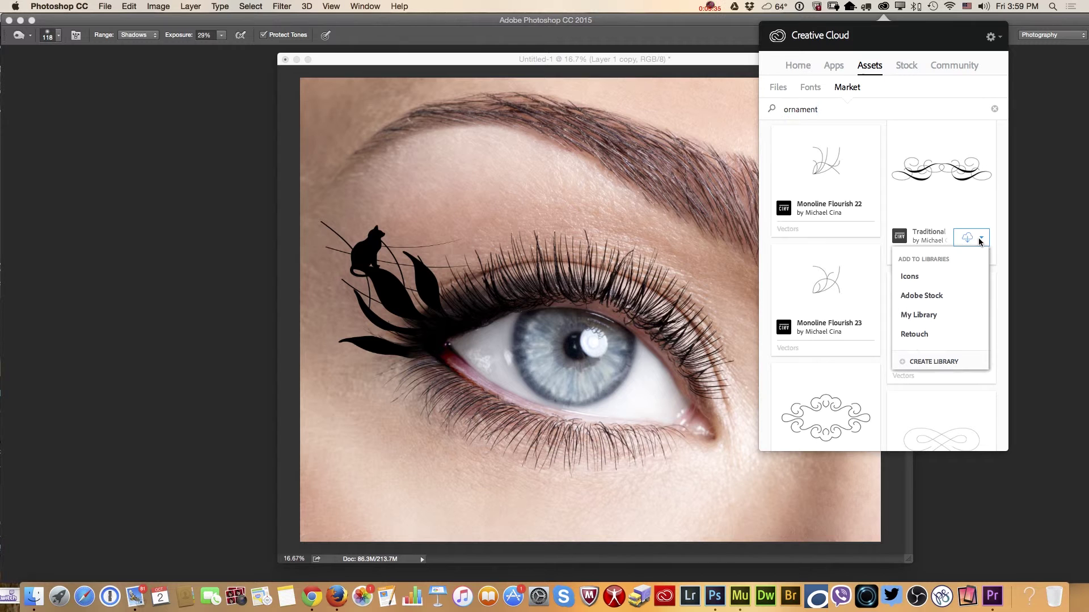
pyautogui.click(938, 273)
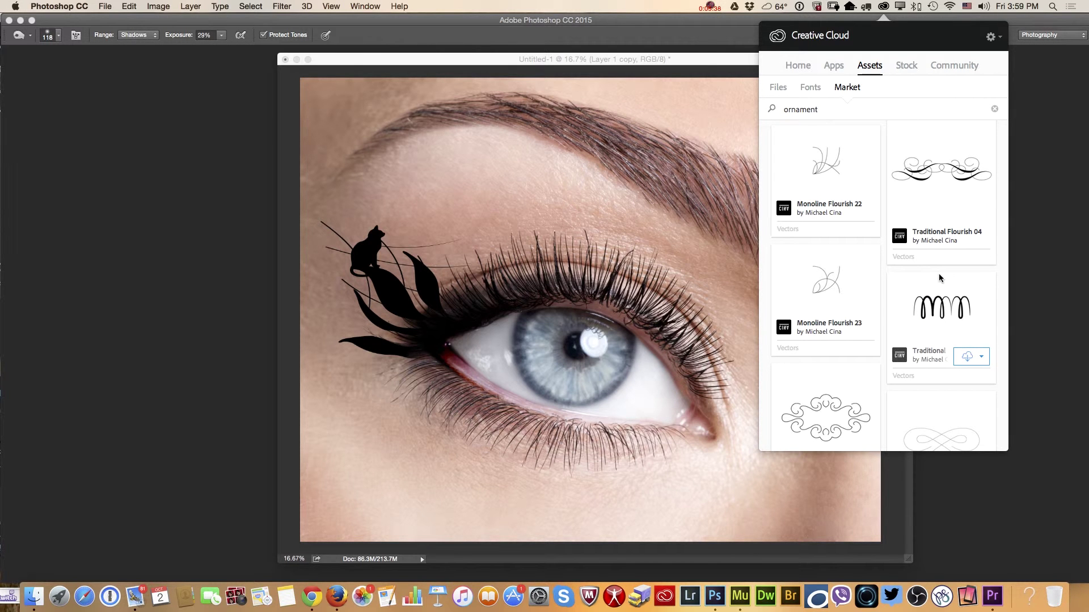
# - Drag the Traditional Flourish 04 from the Libraries panel onto the photo
pyautogui.click(204, 401)
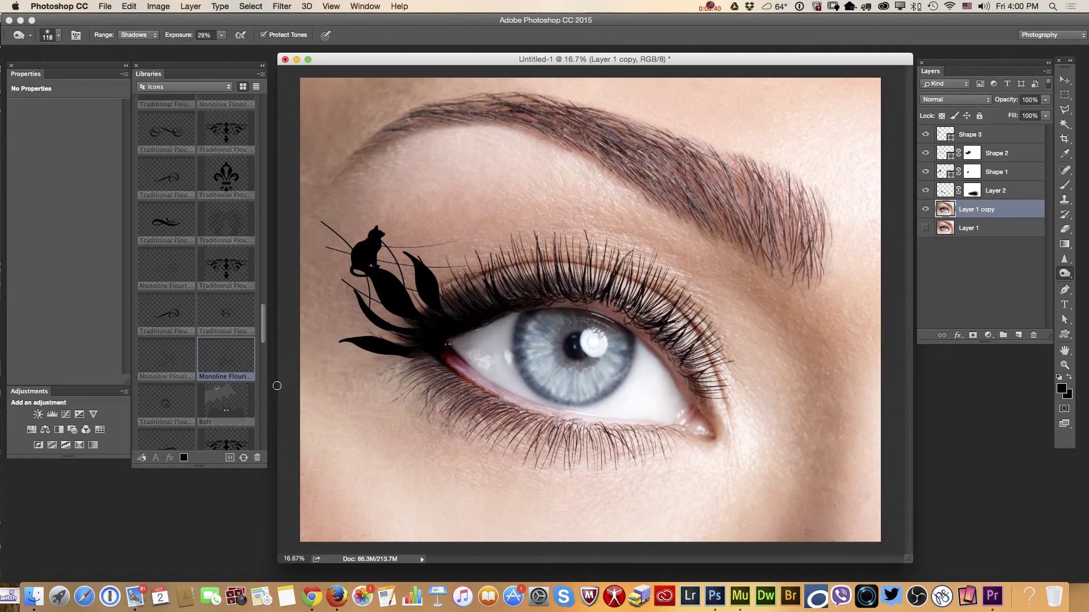
pyautogui.moveTo(262, 332)
pyautogui.mouseDown()
pyautogui.moveTo(260, 318)
pyautogui.moveTo(264, 330)
pyautogui.mouseUp()
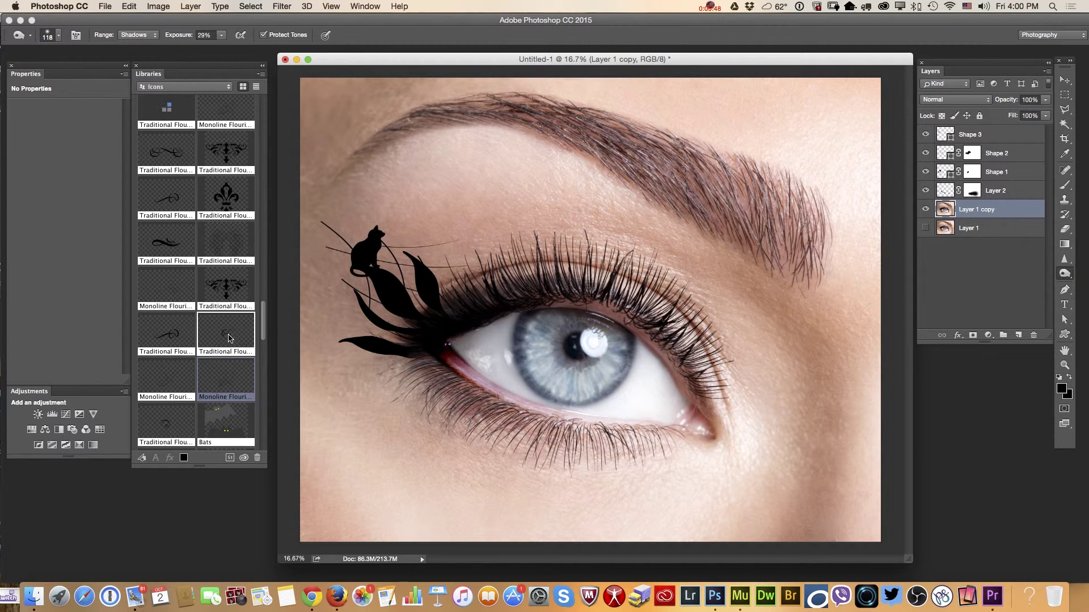
pyautogui.moveTo(263, 323); pyautogui.dragTo(267, 342)
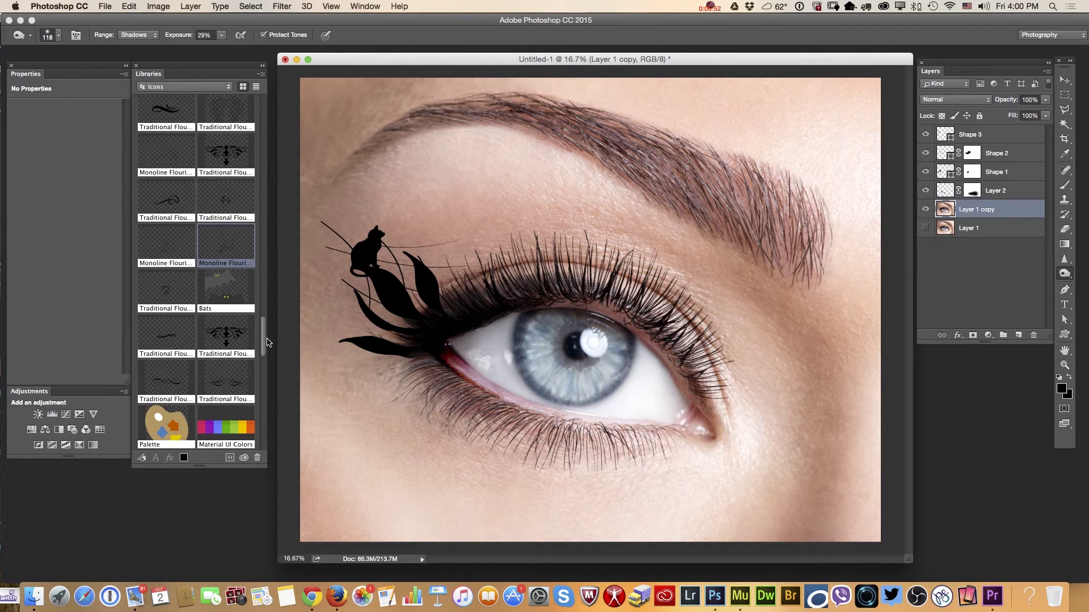
pyautogui.scroll(2, 267, 342)
pyautogui.moveTo(230, 438); pyautogui.dragTo(712, 353)
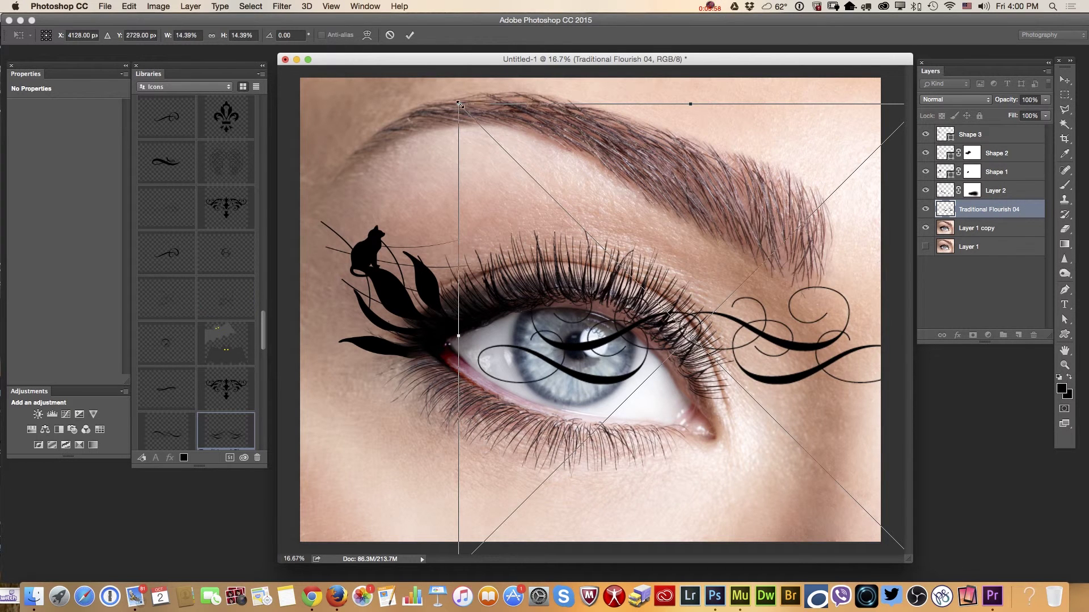
# - Scale the flourish to about 7%, rotate it about −40° at the eye's outer corner, and place it
pyautogui.moveTo(460, 104); pyautogui.dragTo(697, 318)
pyautogui.moveTo(811, 444); pyautogui.dragTo(812, 318)
pyautogui.moveTo(719, 453); pyautogui.dragTo(732, 447)
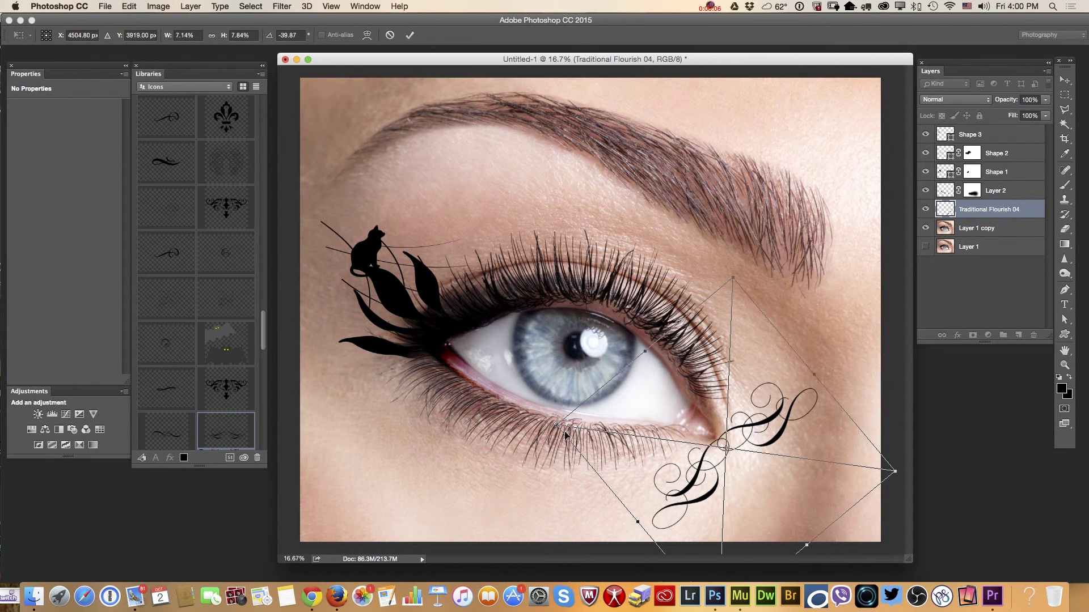
pyautogui.moveTo(557, 426); pyautogui.dragTo(546, 429)
pyautogui.click(1065, 80)
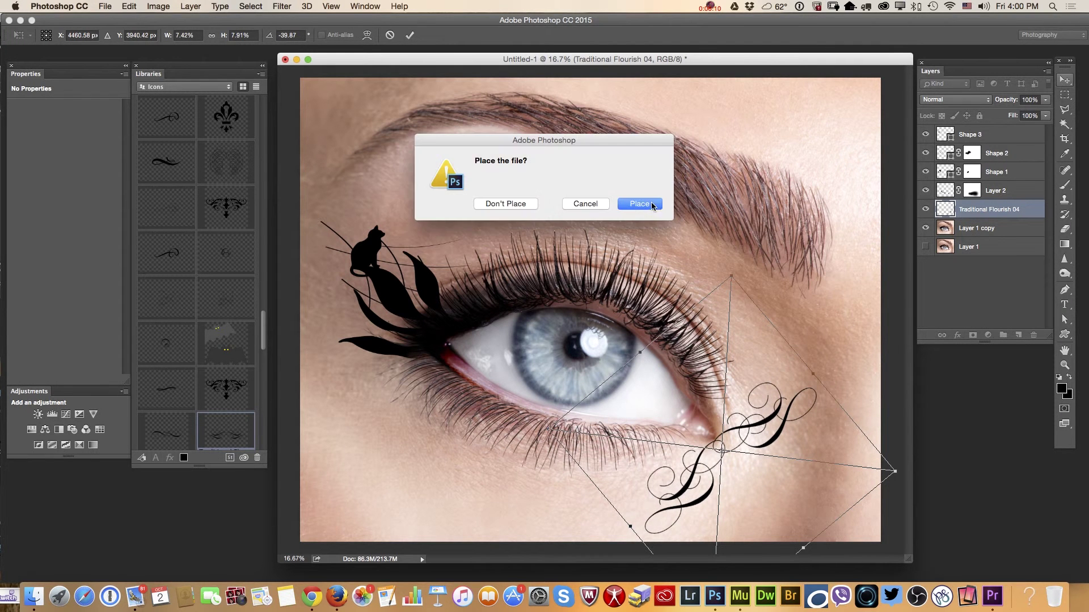
pyautogui.click(651, 203)
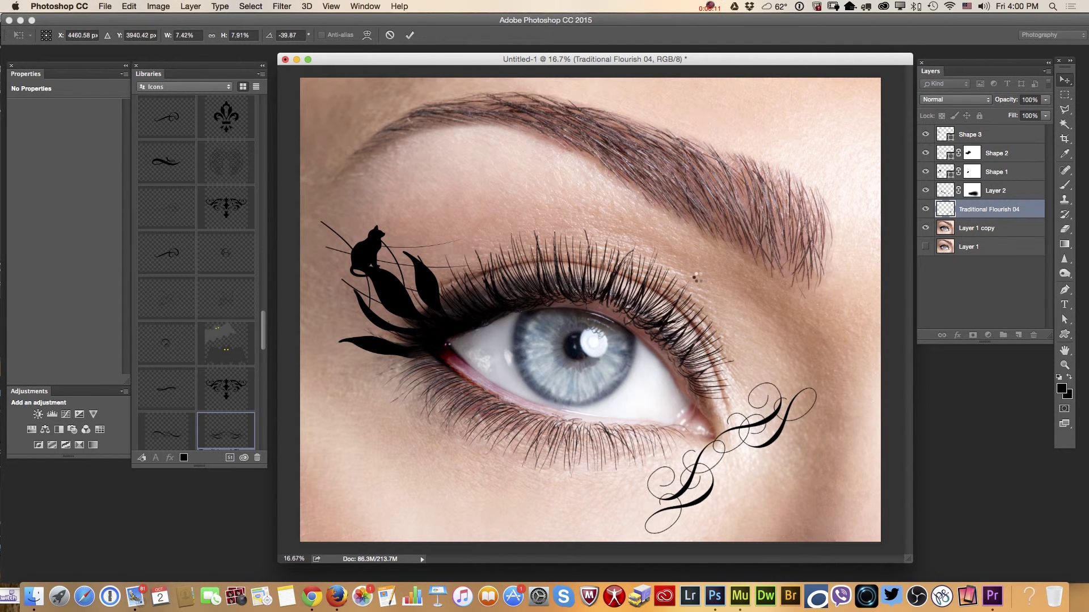
# - Outline the flourish's unwanted upper swirl with a Polygonal Lasso selection
pyautogui.click(1064, 110)
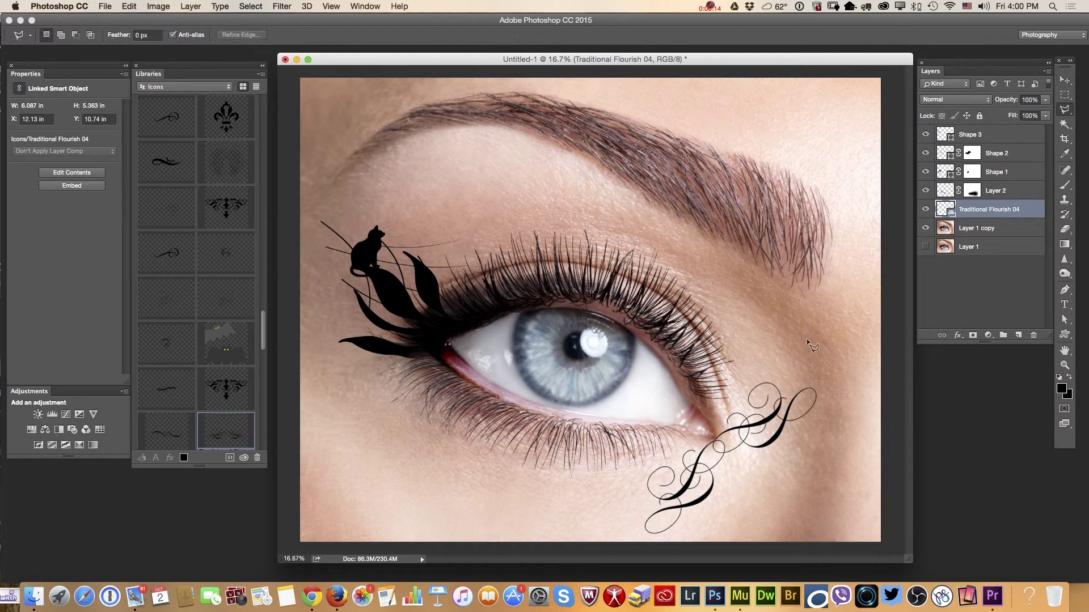
pyautogui.click(674, 404)
pyautogui.click(783, 505)
pyautogui.click(849, 444)
pyautogui.click(737, 335)
pyautogui.click(673, 404)
pyautogui.press('BackSpace')
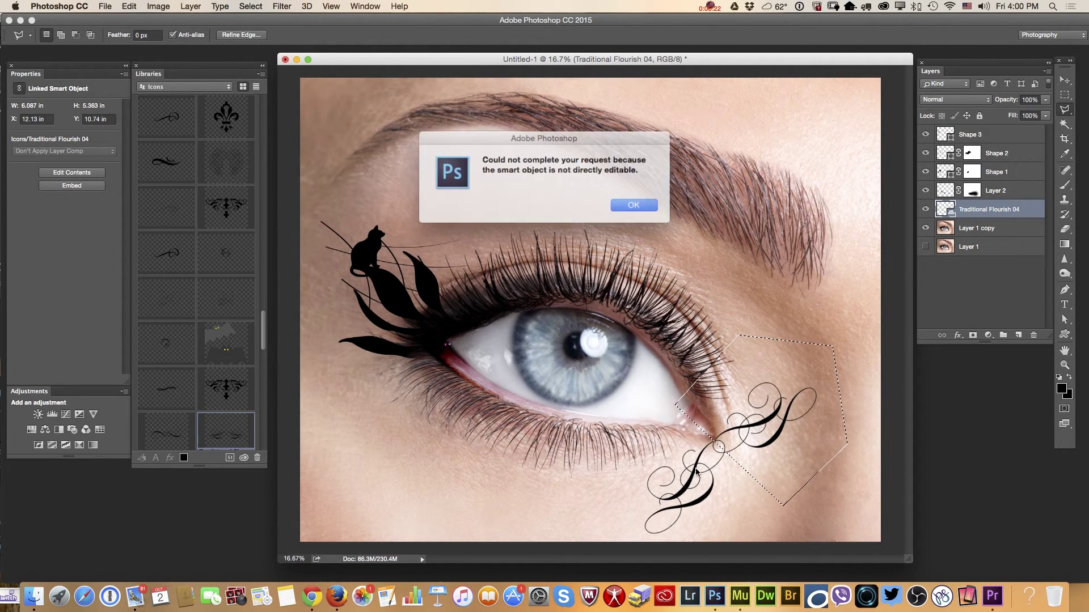
pyautogui.click(629, 204)
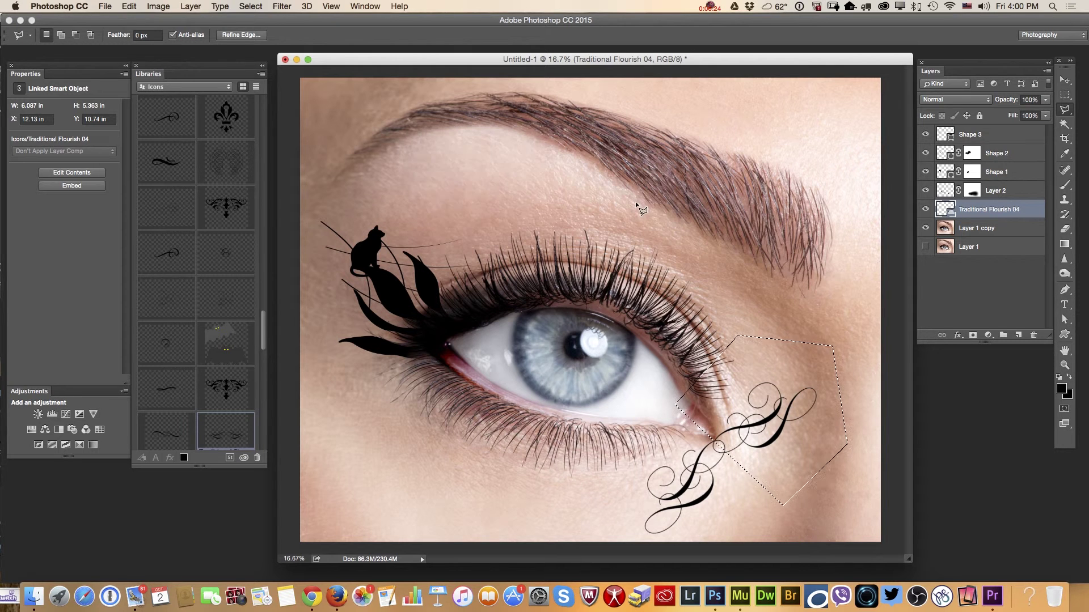
# - Rasterize the flourish layer, delete the selected swirl, and deselect
pyautogui.rightClick(990, 211)
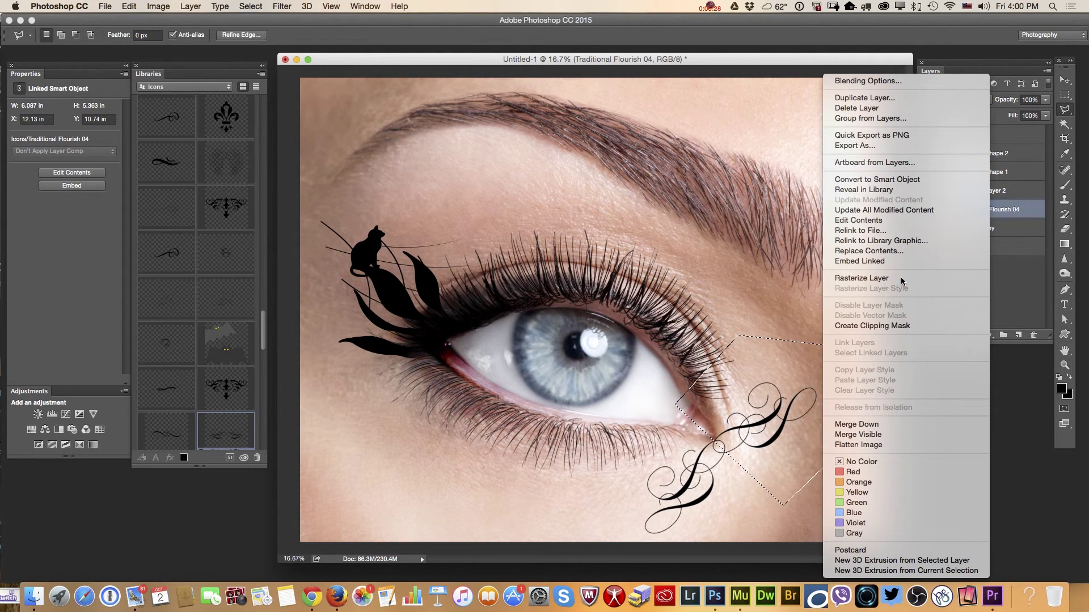
pyautogui.click(862, 279)
pyautogui.press('Delete')
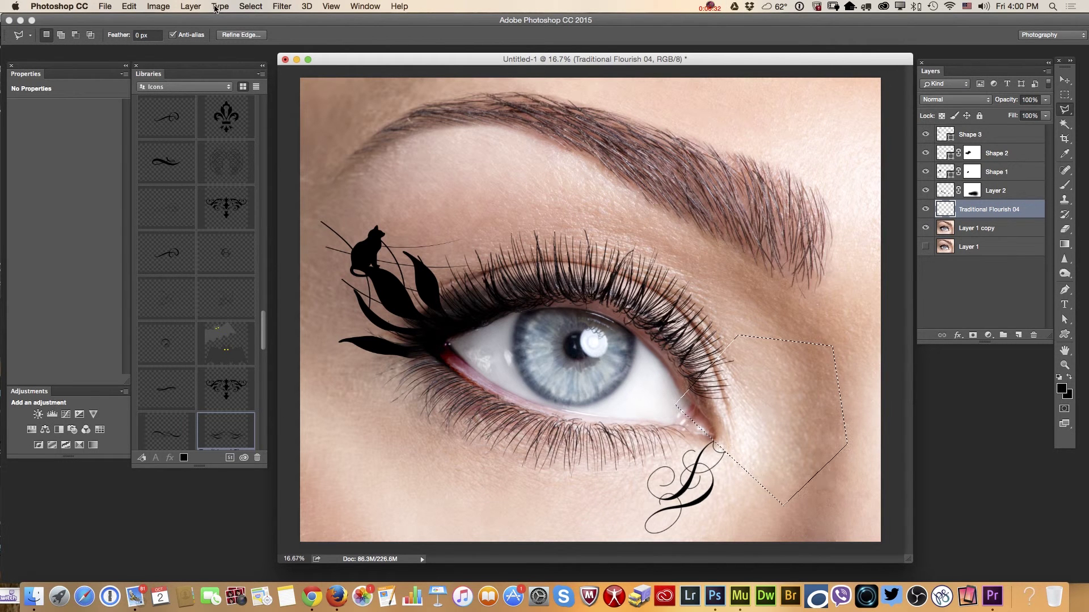
pyautogui.click(250, 6)
pyautogui.click(250, 32)
pyautogui.click(1065, 80)
# - Free-transform the trimmed flourish to about 112° and set it on the upper lashes near the cat
pyautogui.moveTo(684, 483); pyautogui.dragTo(680, 474)
pyautogui.moveTo(679, 479); pyautogui.dragTo(678, 478)
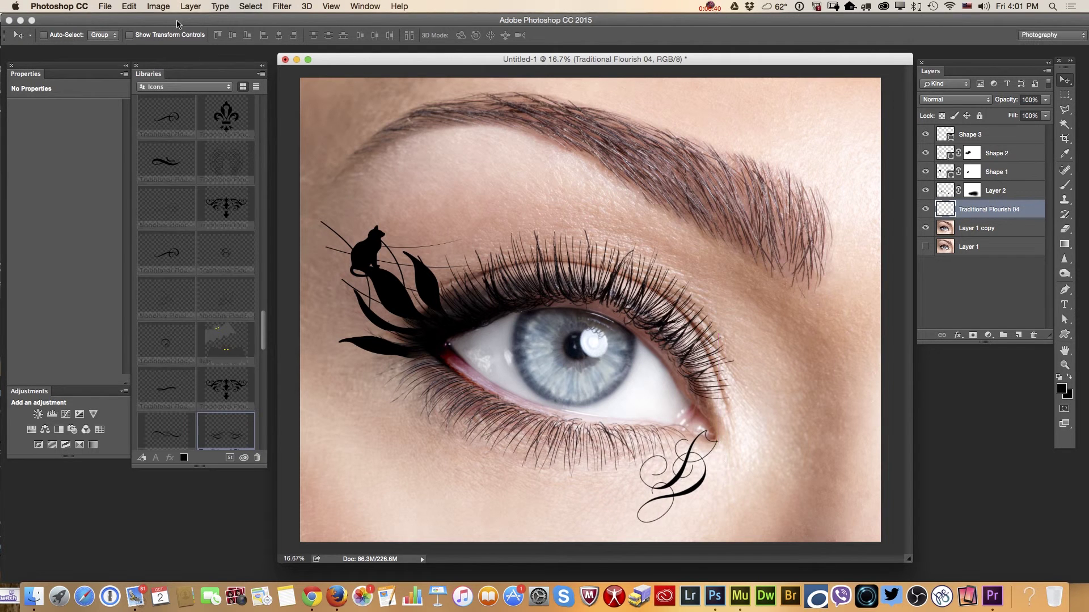
pyautogui.click(130, 7)
pyautogui.click(170, 237)
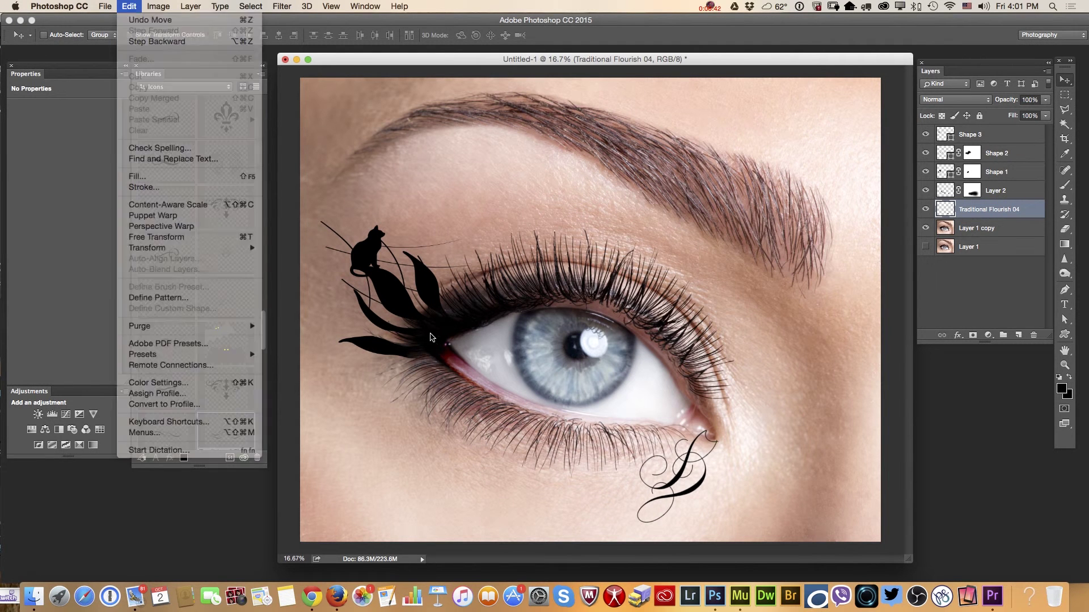
pyautogui.moveTo(748, 439); pyautogui.dragTo(746, 513)
pyautogui.moveTo(691, 464); pyautogui.dragTo(505, 266)
pyautogui.moveTo(578, 261); pyautogui.dragTo(542, 337)
pyautogui.moveTo(511, 294); pyautogui.dragTo(526, 303)
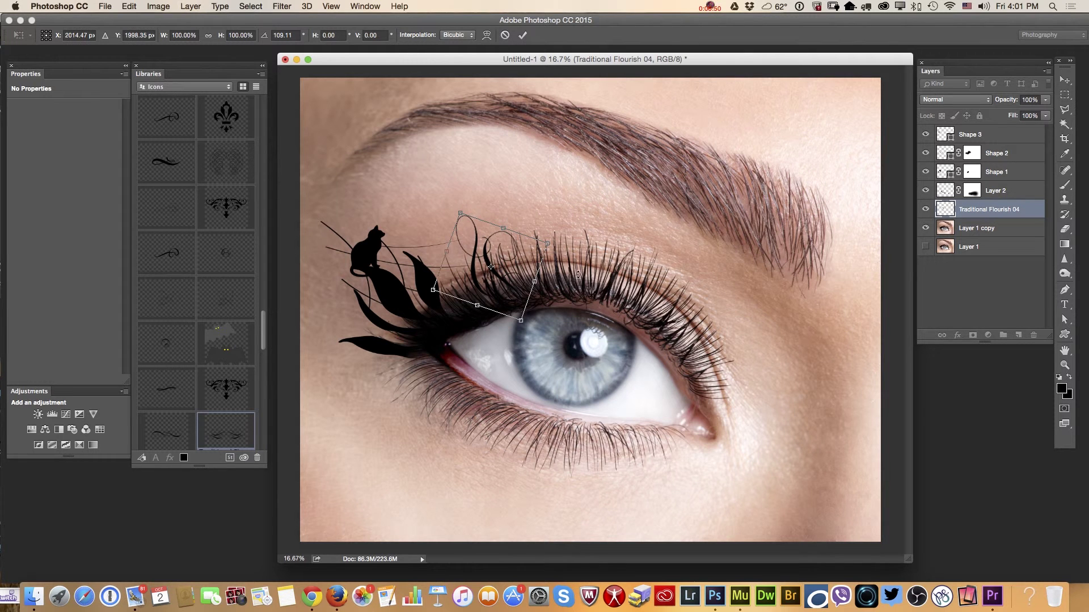
pyautogui.moveTo(578, 273); pyautogui.dragTo(578, 279)
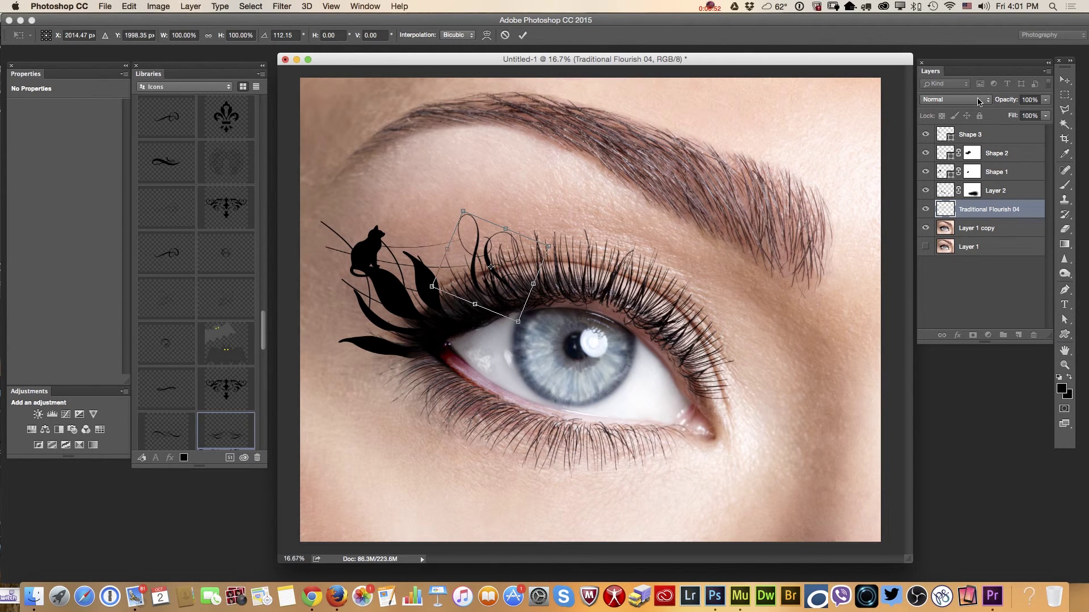
pyautogui.click(1065, 79)
pyautogui.click(639, 204)
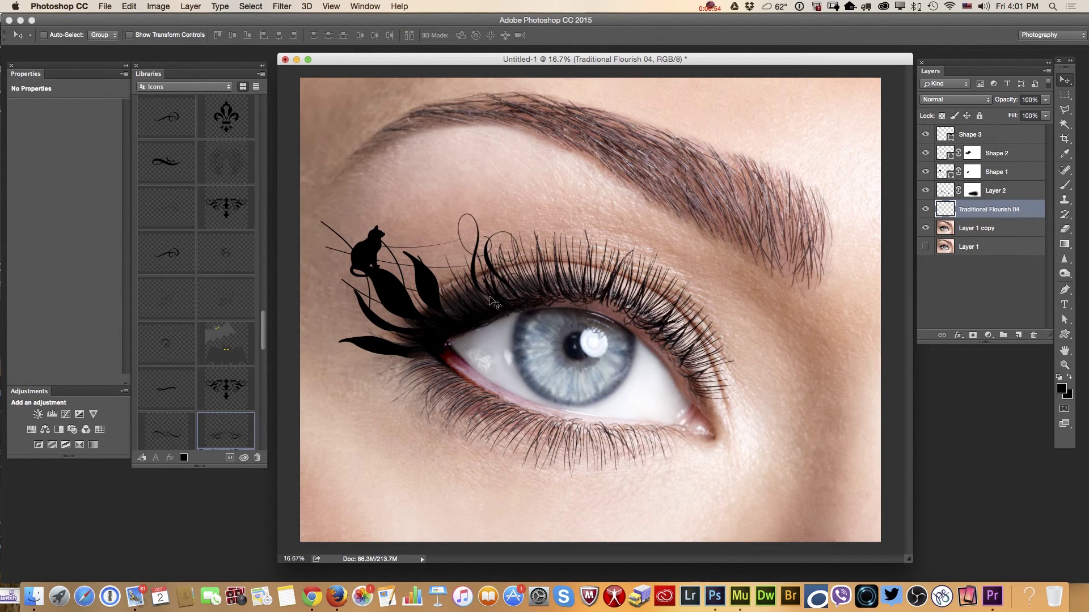
pyautogui.moveTo(510, 304); pyautogui.dragTo(514, 284)
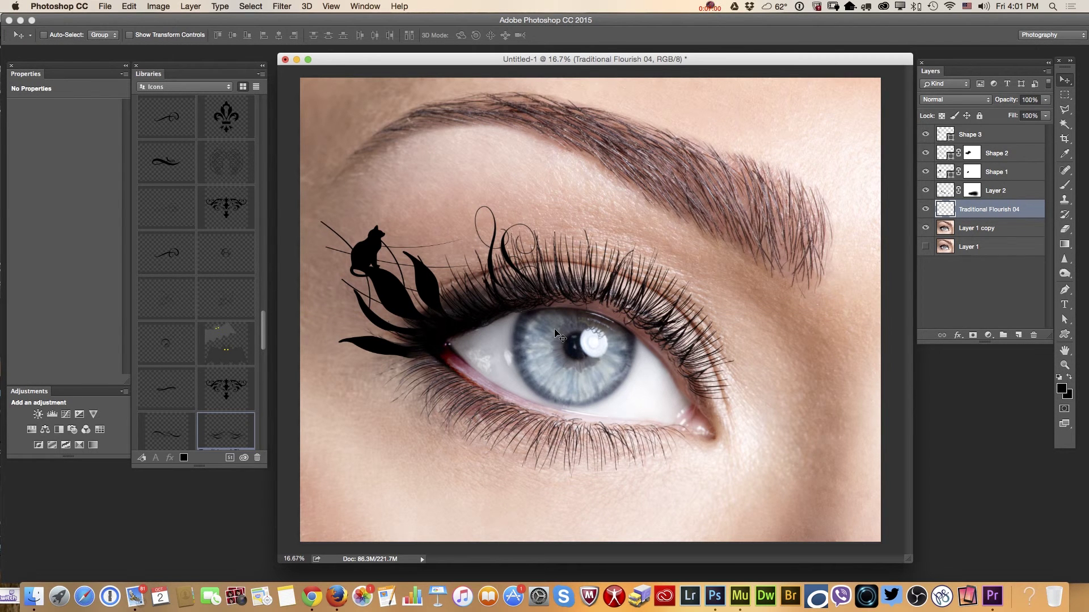
# - Pick the Butterfly custom shape and draw a black butterfly above the flourish curl
pyautogui.moveTo(1060, 335); pyautogui.dragTo(1045, 391)
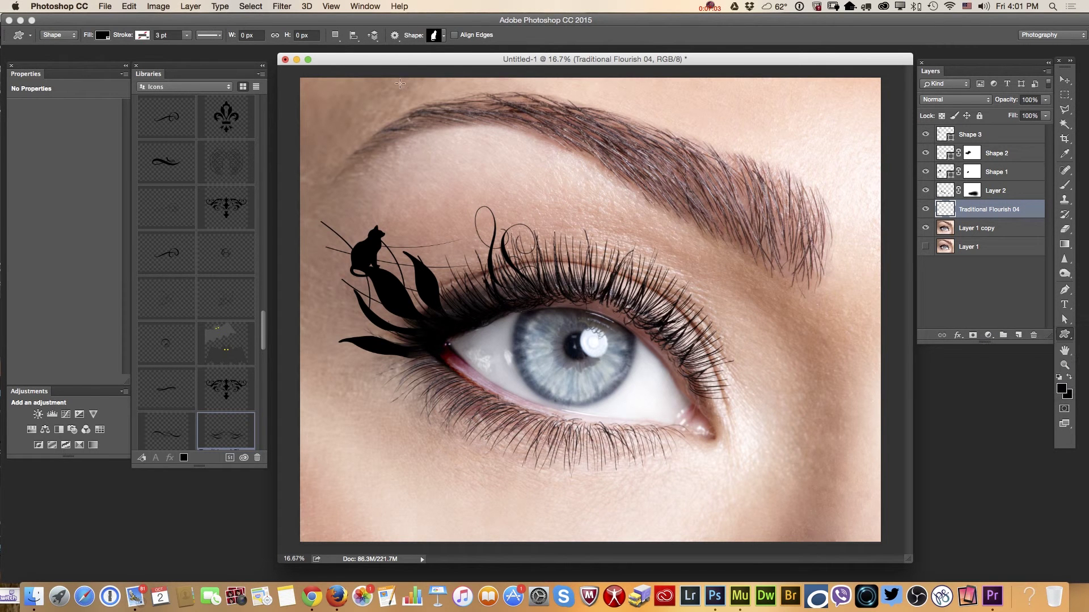
pyautogui.click(443, 37)
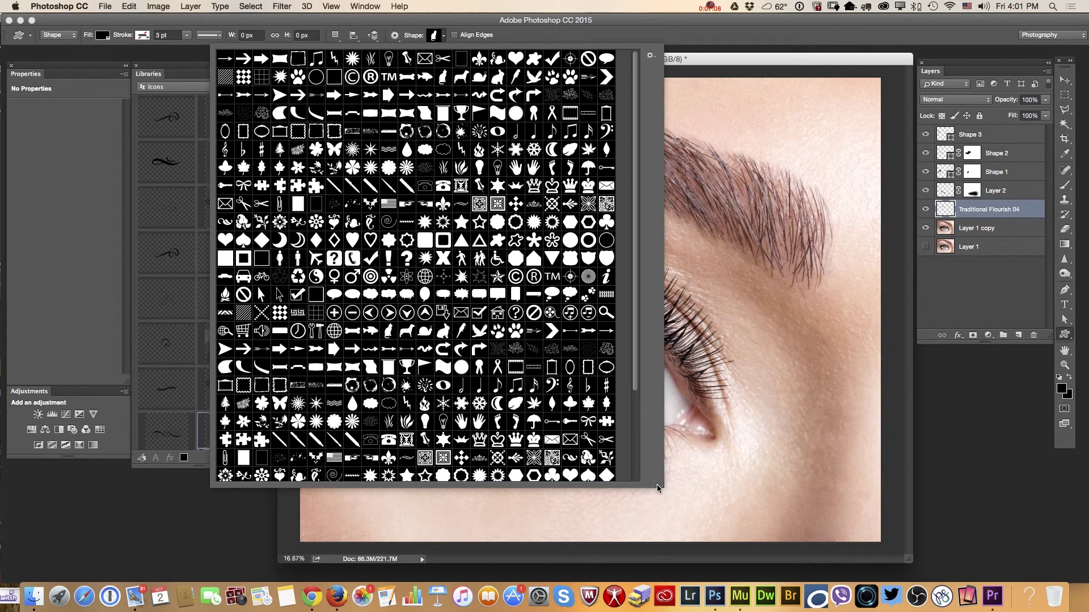
pyautogui.moveTo(664, 488); pyautogui.dragTo(706, 551)
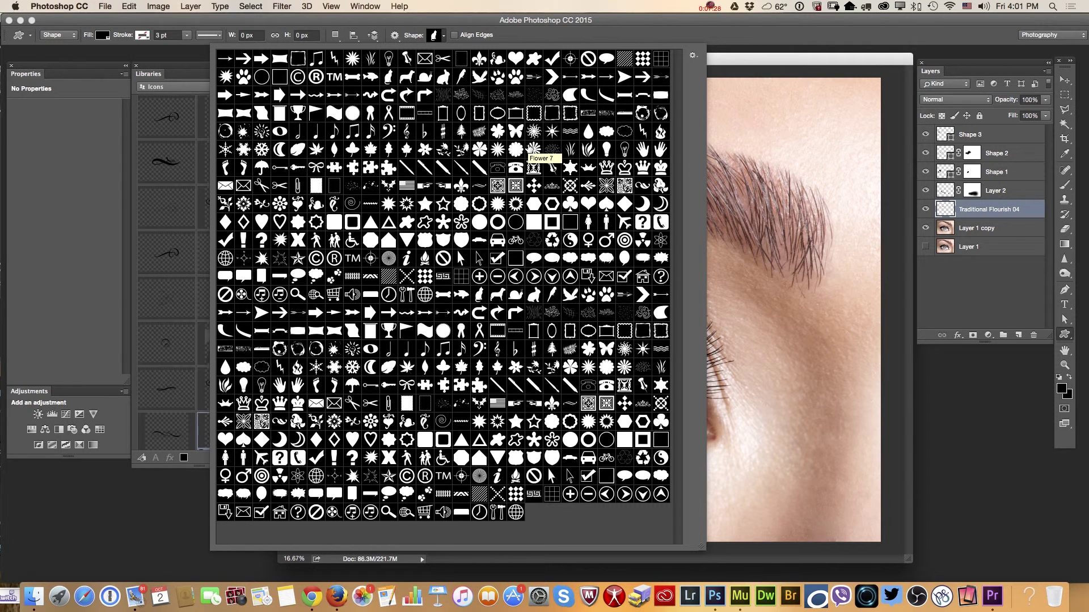
pyautogui.click(606, 349)
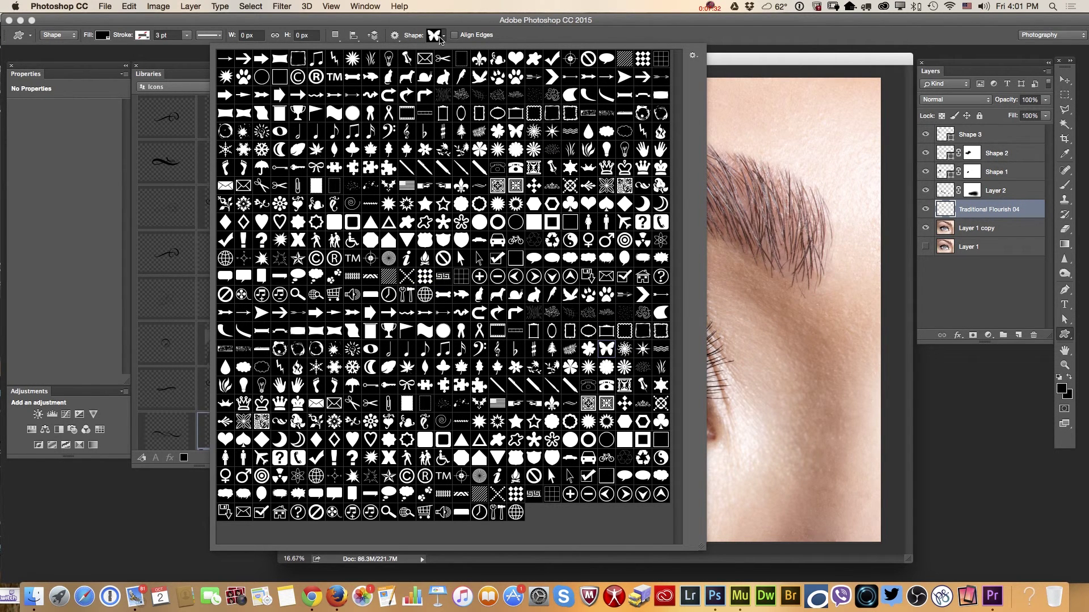
pyautogui.click(439, 37)
pyautogui.moveTo(452, 179); pyautogui.dragTo(491, 205)
pyautogui.click(1064, 80)
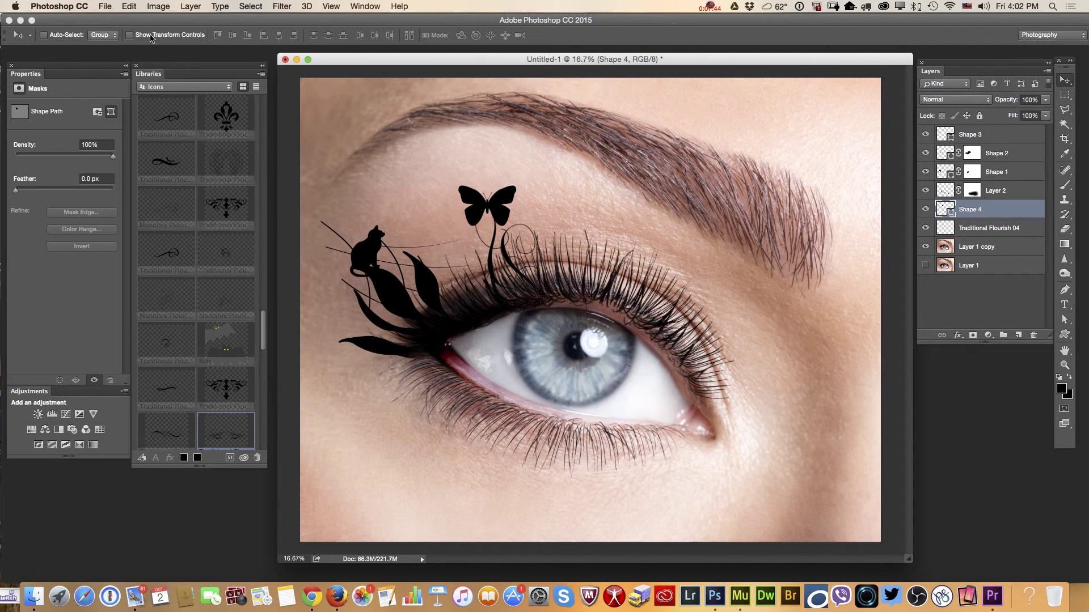
# - Free-transform the butterfly down to about 72% size
pyautogui.click(129, 6)
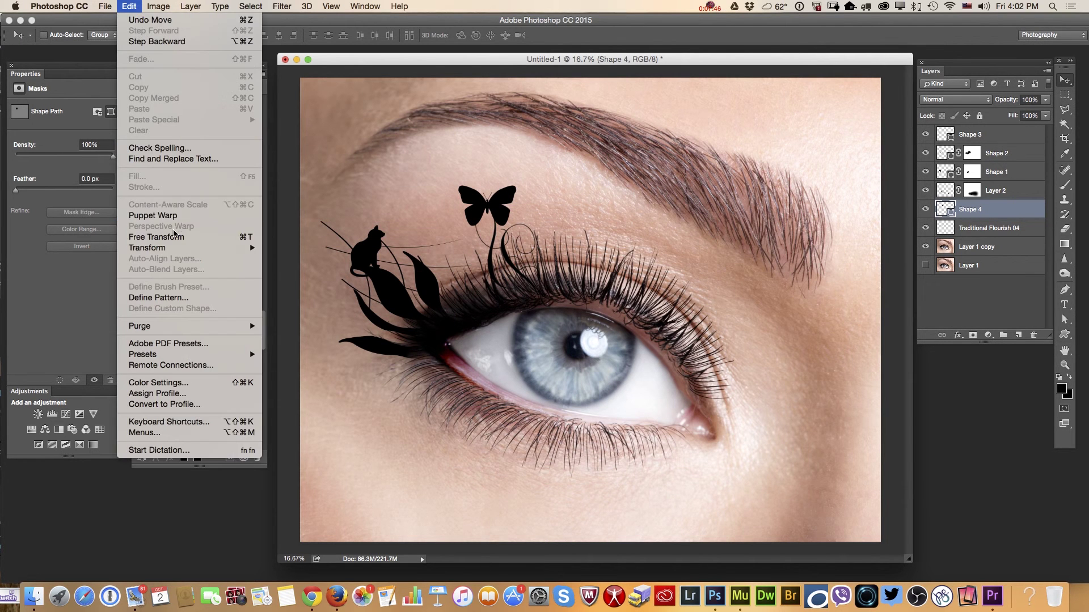
pyautogui.click(157, 237)
pyautogui.moveTo(457, 185); pyautogui.dragTo(482, 205)
pyautogui.click(1065, 80)
pyautogui.click(649, 204)
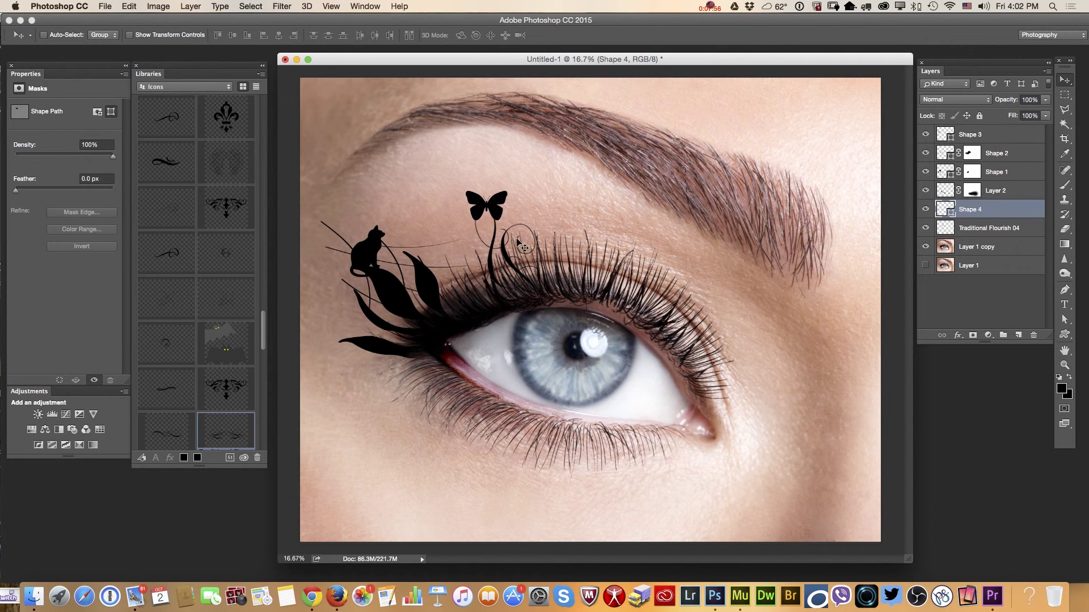
# - Rotate the butterfly about −22° and rest it on the flourish tip
pyautogui.click(129, 6)
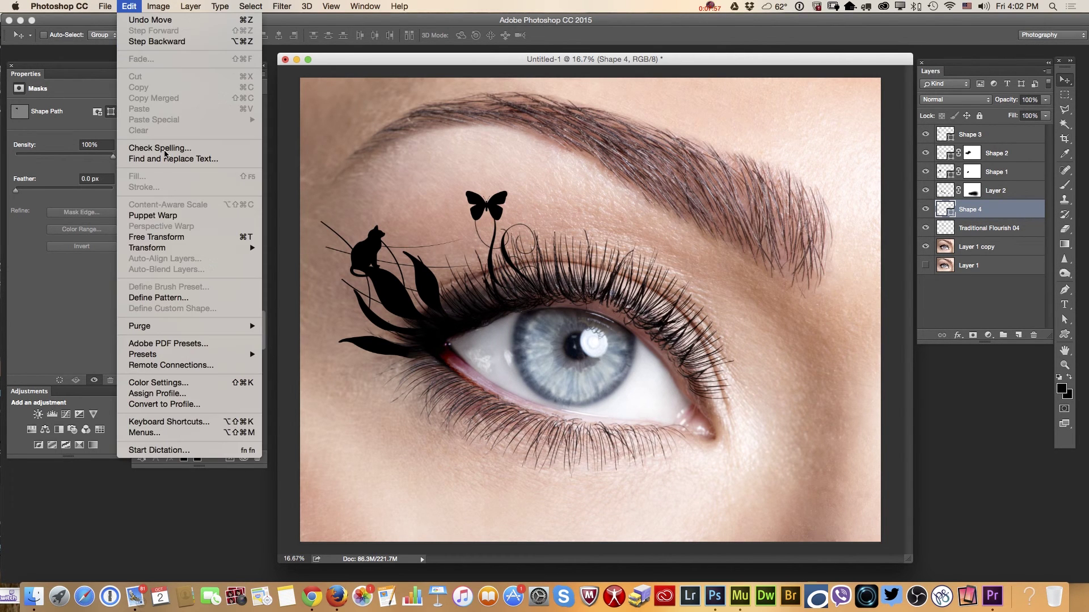
pyautogui.click(156, 237)
pyautogui.moveTo(549, 174); pyautogui.dragTo(482, 215)
pyautogui.click(1065, 80)
pyautogui.click(648, 203)
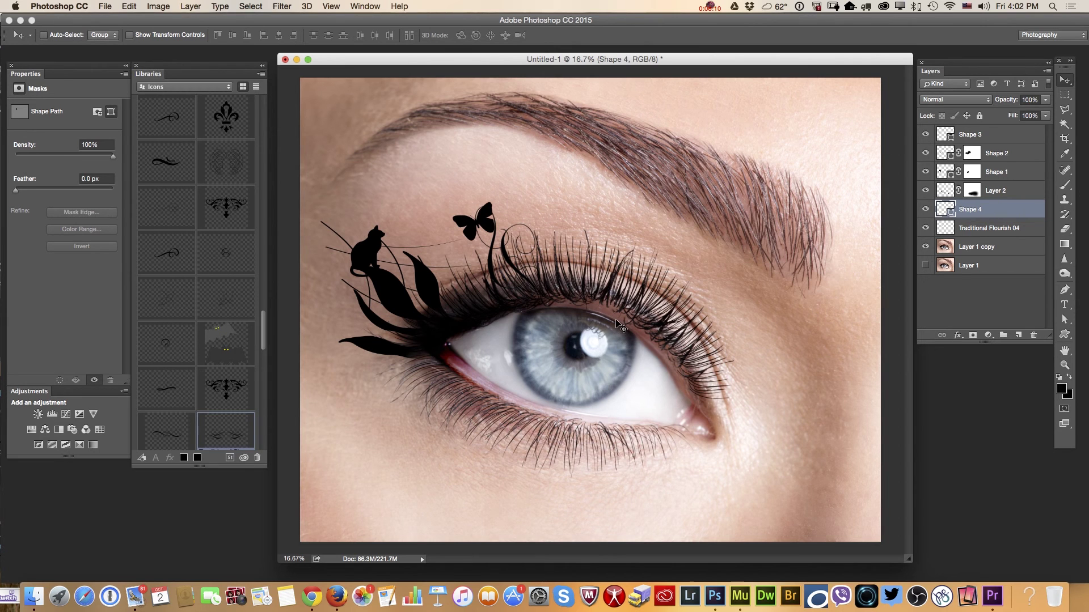